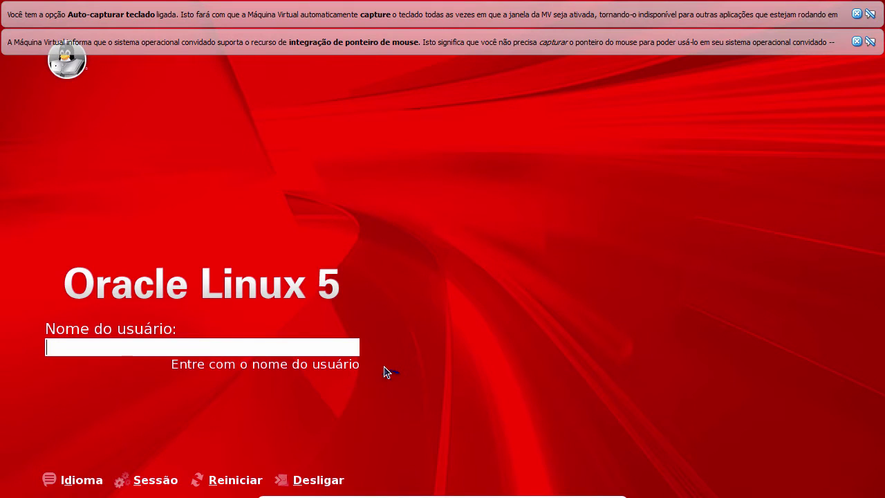
Step: Log in as the oracle user with its password and dismiss the mouse-integration notice
{"action": "key", "text": "Return"}
{"action": "key", "text": "Return"}
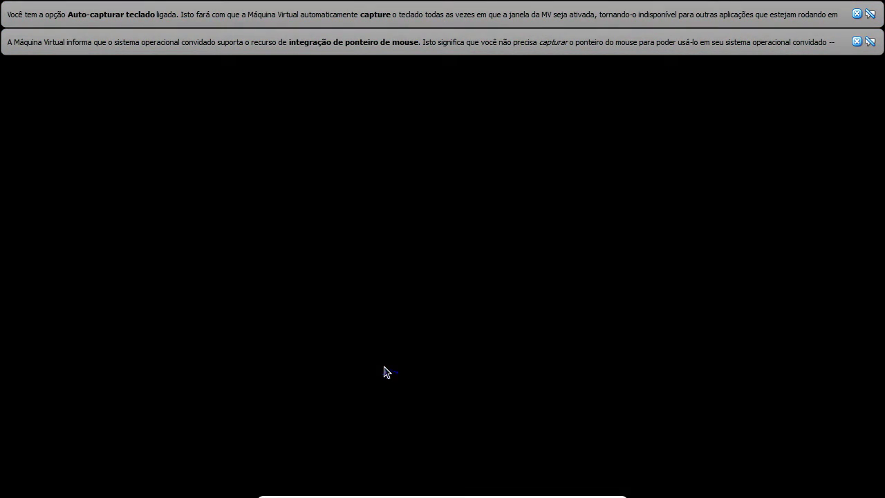
{"action": "left_click", "coordinate": [857, 41]}
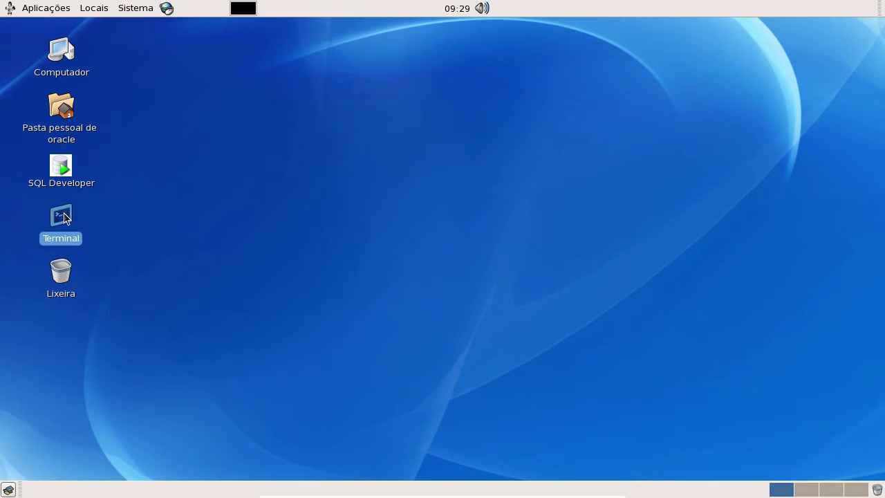
Step: In a terminal, move into /tmp/OracleInstallFiles and list the installation files
{"action": "double_click", "coordinate": [60, 217]}
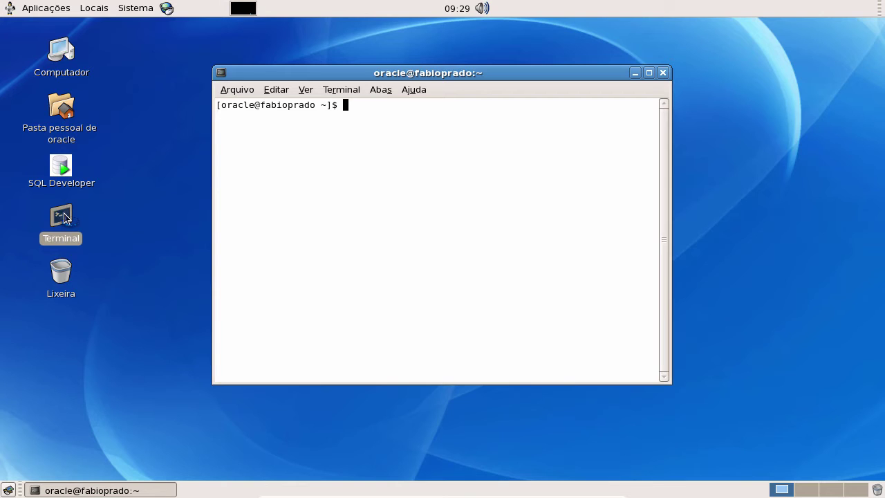
{"action": "type", "text": "cd /tmp"}
{"action": "key", "text": "Return"}
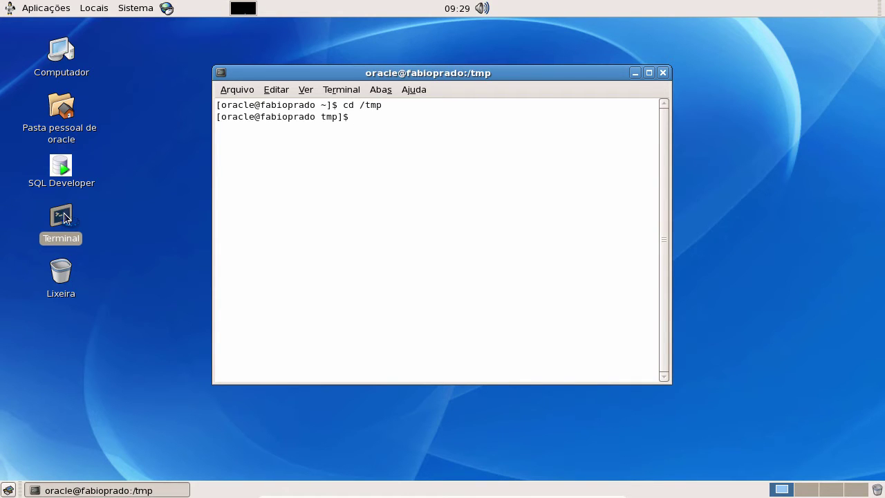
{"action": "type", "text": "ll"}
{"action": "key", "text": "Return"}
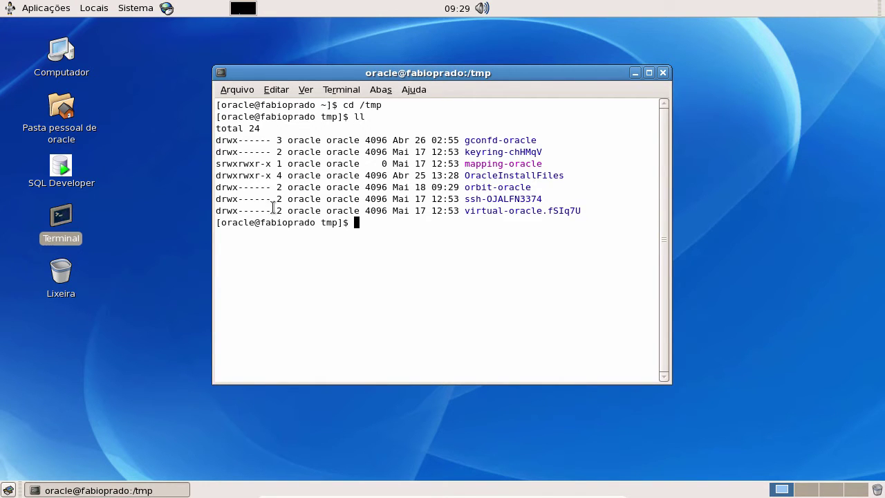
{"action": "double_click", "coordinate": [540, 175]}
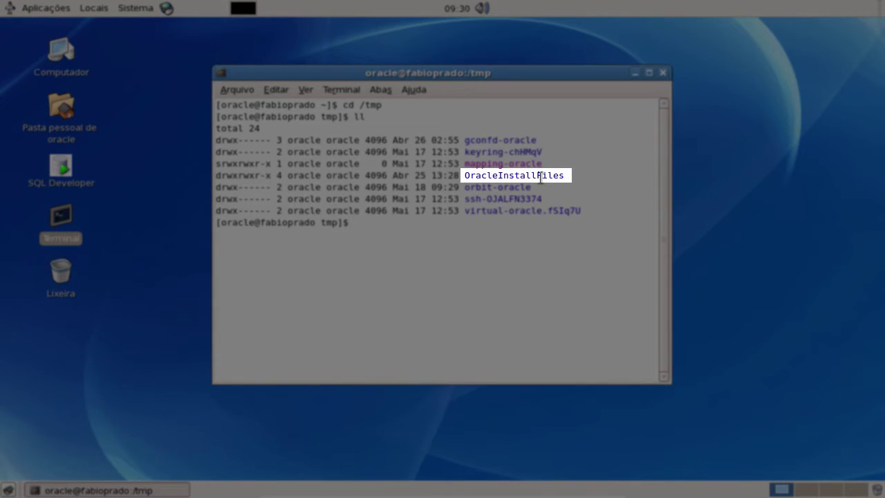
{"action": "type", "text": "cd Ora"}
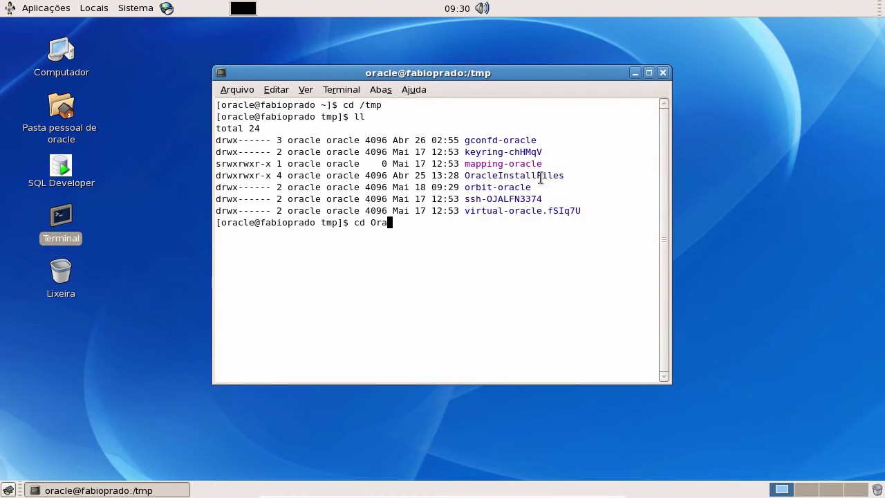
{"action": "key", "text": "Tab"}
{"action": "key", "text": "Return"}
{"action": "type", "text": "ll"}
{"action": "key", "text": "Return"}
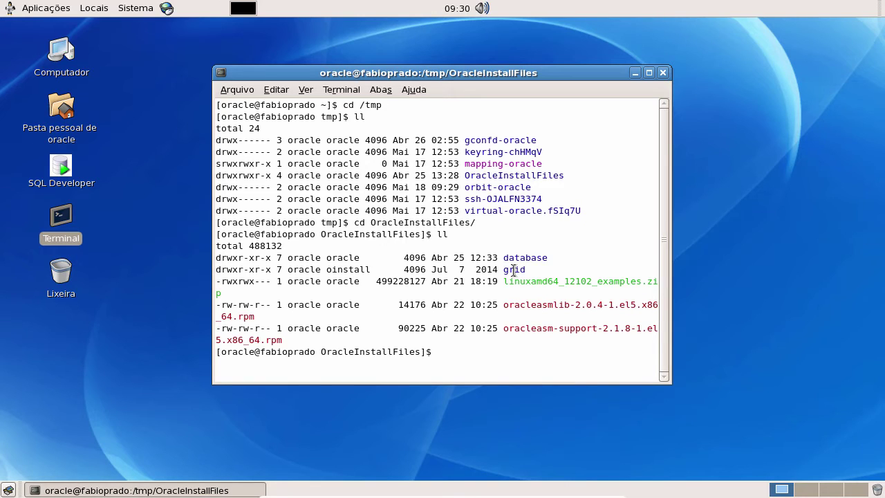
Step: Enter the grid folder, list it, and run ./runInstaller
{"action": "type", "text": "cd grid"}
{"action": "key", "text": "Return"}
{"action": "type", "text": "ll"}
{"action": "key", "text": "Return"}
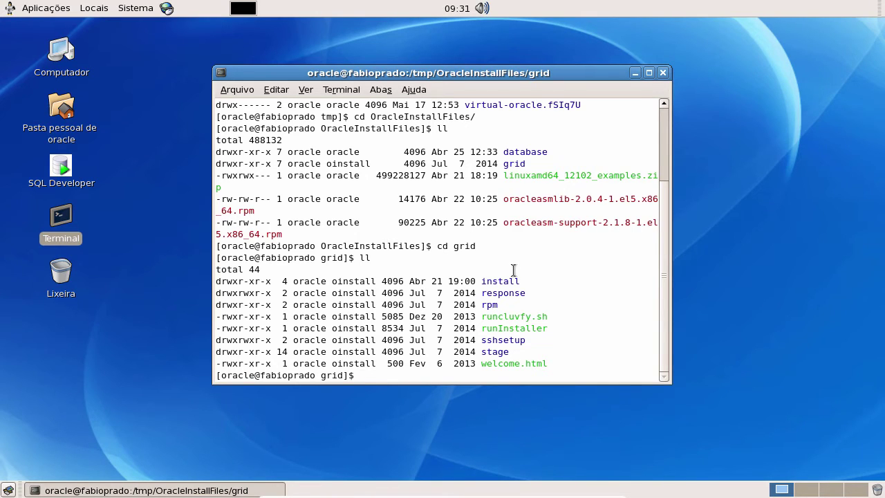
{"action": "type", "text": "./runI"}
{"action": "key", "text": "Tab"}
{"action": "key", "text": "Return"}
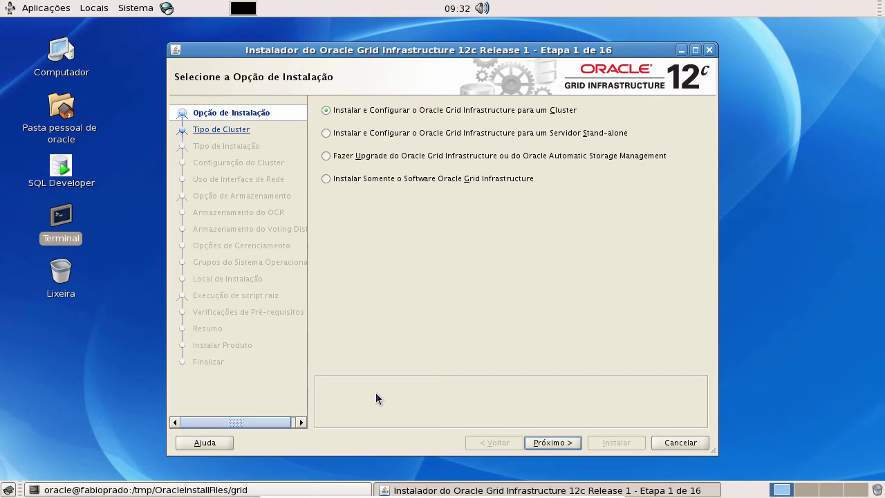
Step: Choose the standalone-server install option and keep English and Brazilian Portuguese as languages
{"action": "left_click", "coordinate": [325, 133]}
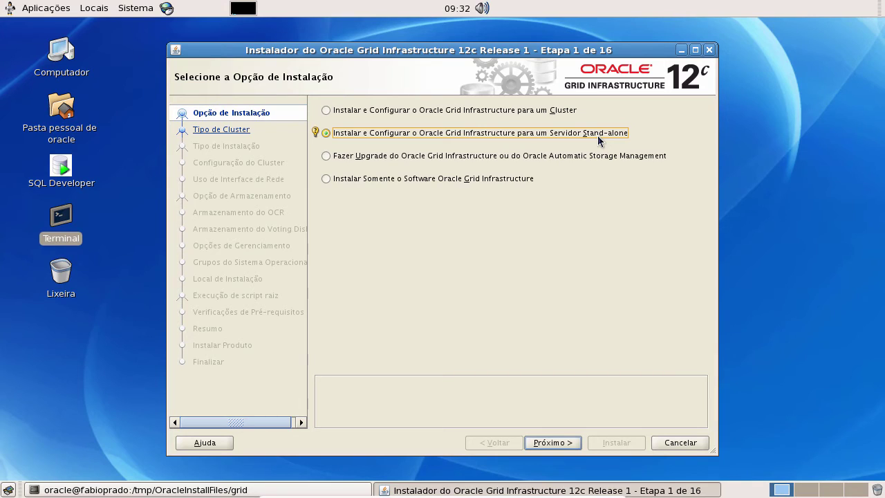
{"action": "left_click", "coordinate": [556, 444]}
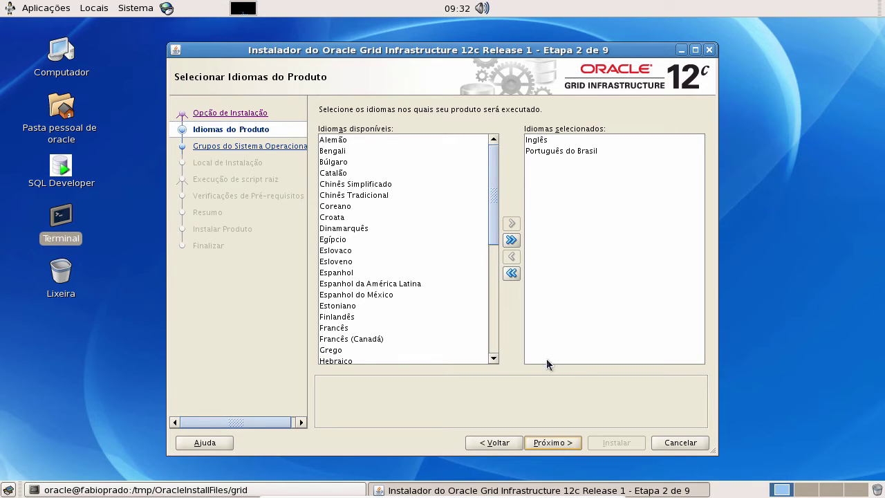
{"action": "left_click", "coordinate": [562, 440]}
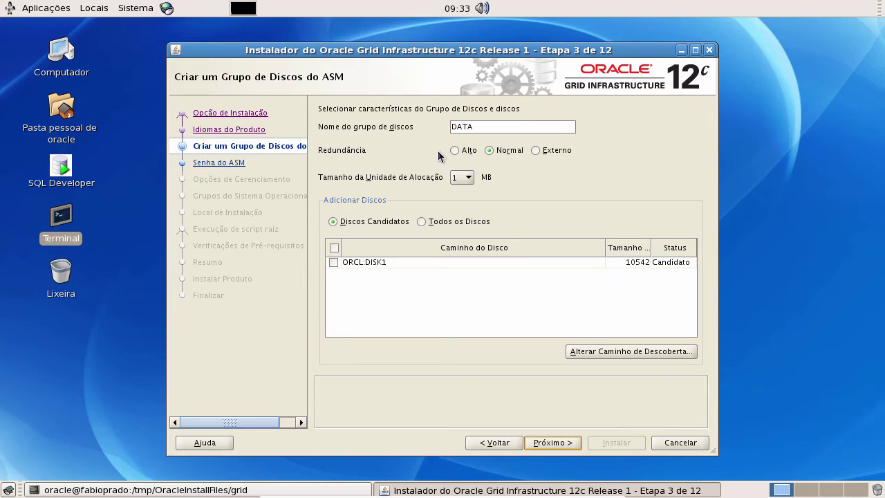
Step: Give disk group DATA External redundancy, a 1 MB allocation unit and disk ORCL:DISK1
{"action": "left_click", "coordinate": [537, 151]}
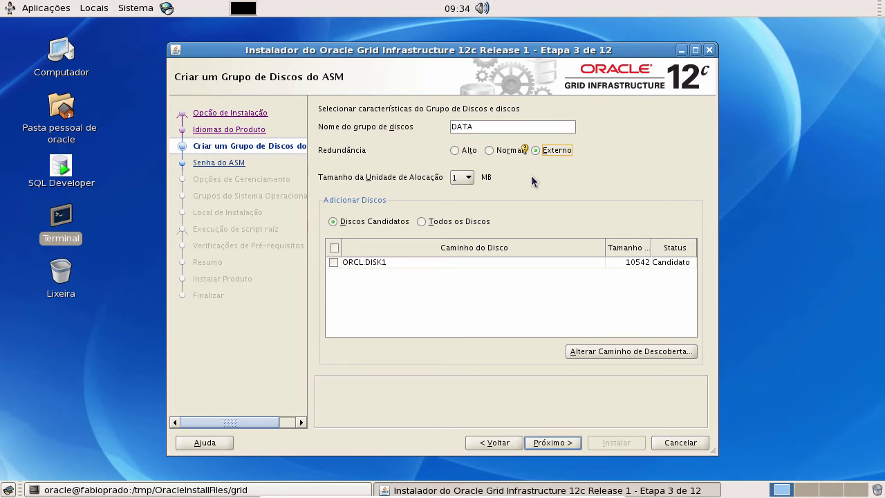
{"action": "left_click", "coordinate": [491, 152]}
{"action": "left_click", "coordinate": [538, 150]}
{"action": "left_click", "coordinate": [461, 177]}
{"action": "left_click", "coordinate": [463, 184]}
{"action": "left_click", "coordinate": [334, 262]}
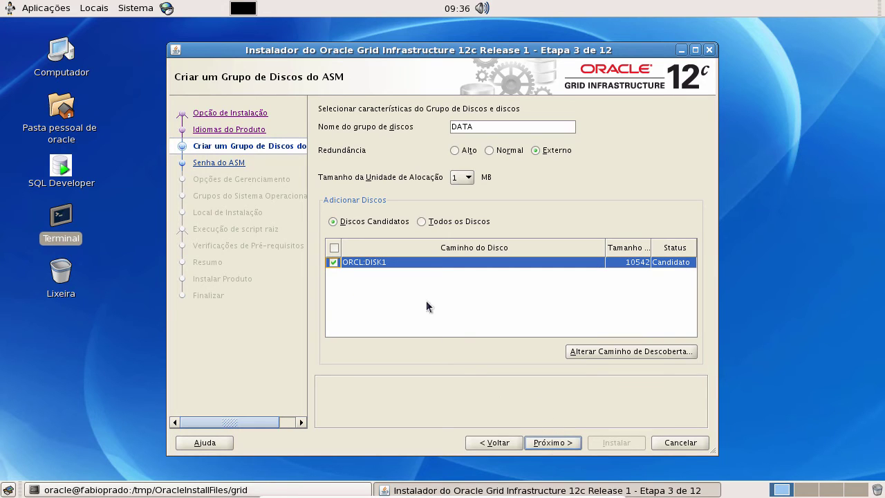
{"action": "left_click", "coordinate": [555, 441]}
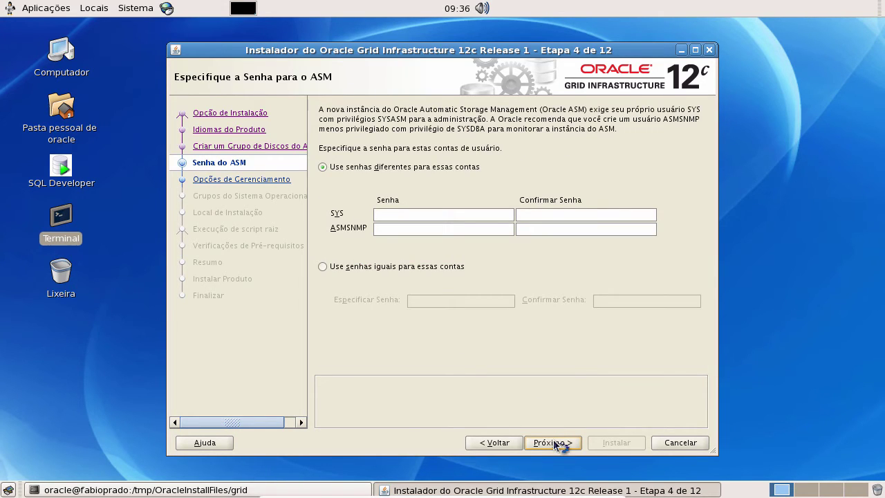
Step: Use one shared password for SYS and ASMSNMP and accept the weak-password warning
{"action": "left_click", "coordinate": [405, 215]}
{"action": "mouse_move", "coordinate": [446, 270]}
{"action": "left_click", "coordinate": [448, 233]}
{"action": "left_click", "coordinate": [392, 266]}
{"action": "left_click", "coordinate": [429, 301]}
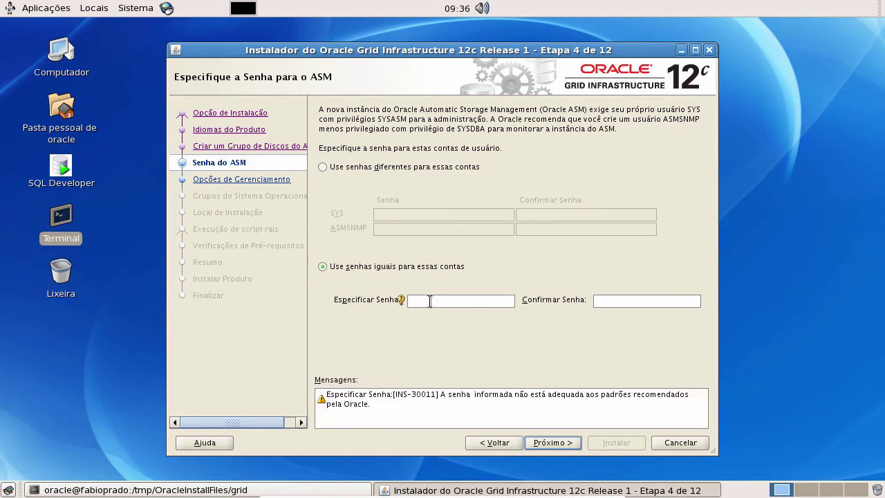
{"action": "key", "text": "Tab"}
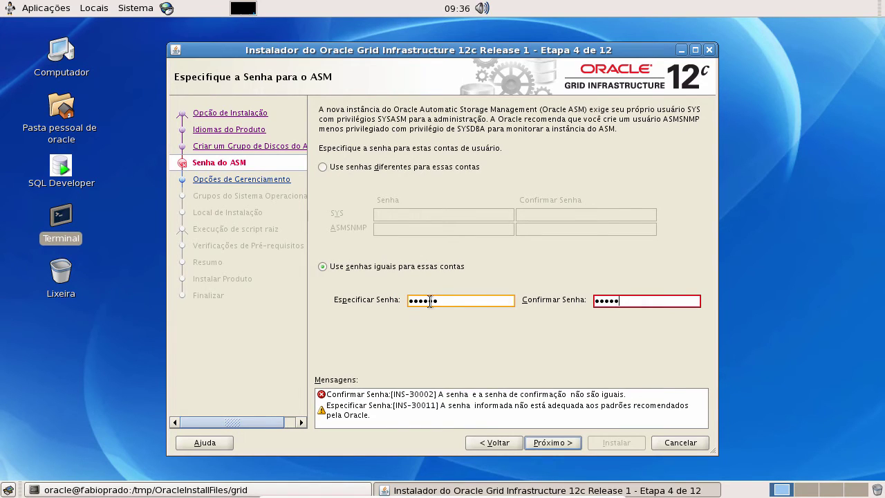
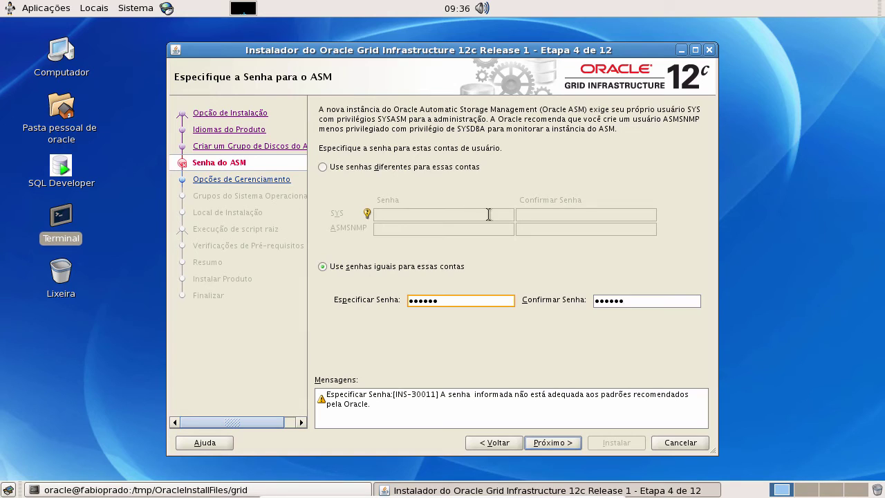
{"action": "left_click", "coordinate": [571, 444]}
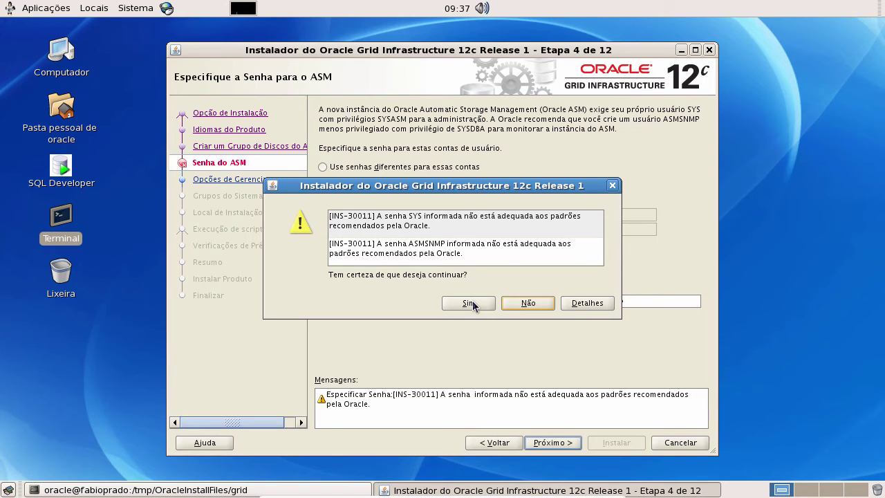
{"action": "left_click", "coordinate": [473, 302]}
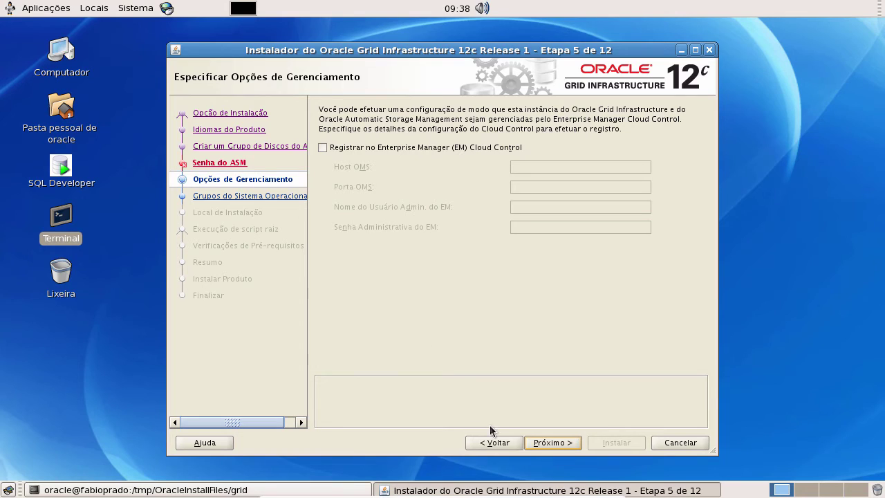
Step: Skip Cloud Control registration and set the OSASM, OSDBA and OSOPER groups to dba
{"action": "left_click", "coordinate": [556, 444]}
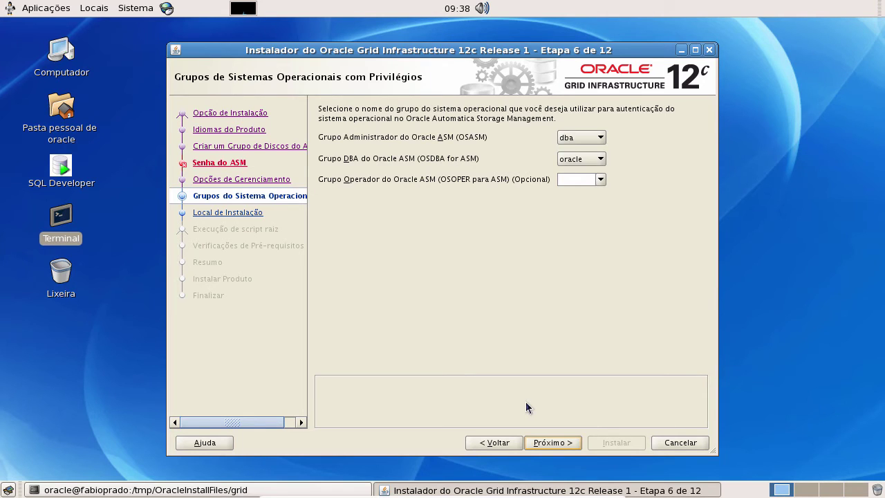
{"action": "left_click", "coordinate": [584, 160]}
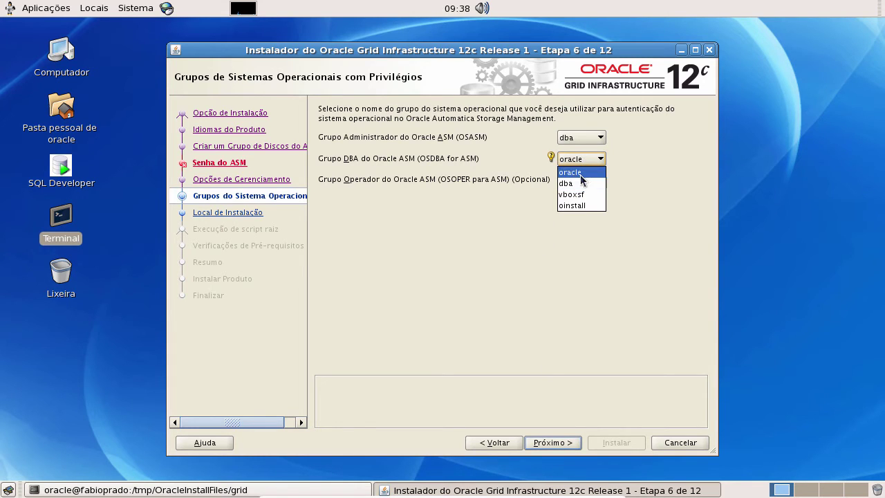
{"action": "left_click", "coordinate": [571, 184]}
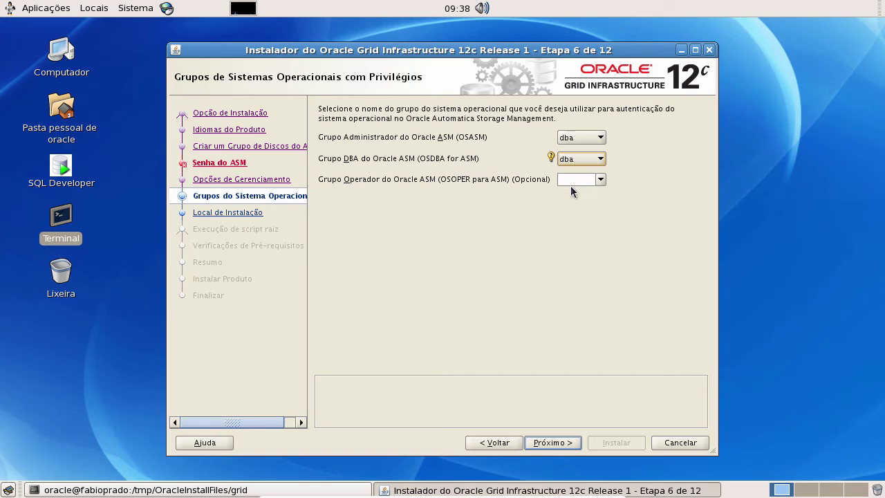
{"action": "left_click", "coordinate": [602, 180]}
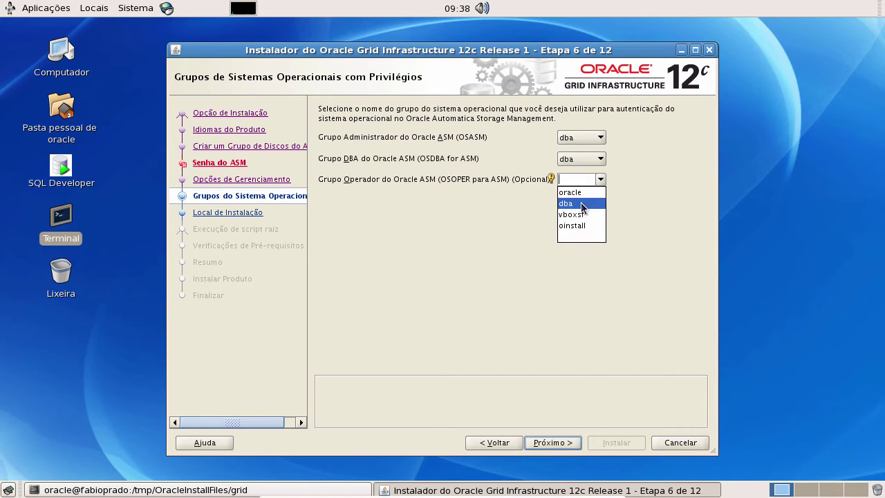
{"action": "left_click", "coordinate": [580, 202]}
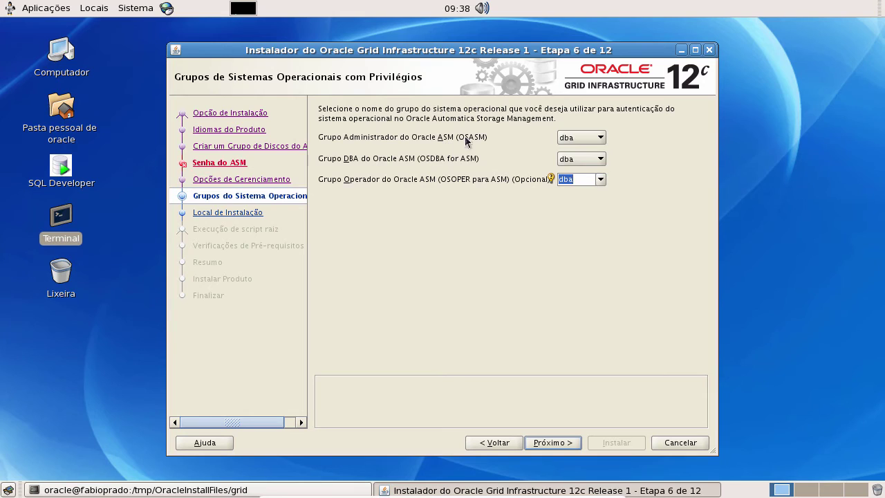
{"action": "left_click", "coordinate": [578, 140]}
{"action": "left_click", "coordinate": [578, 140]}
Step: Keep dba for OSOPER and accept the INS-41808/41813 group warnings
{"action": "left_click", "coordinate": [603, 181]}
{"action": "left_click", "coordinate": [555, 444]}
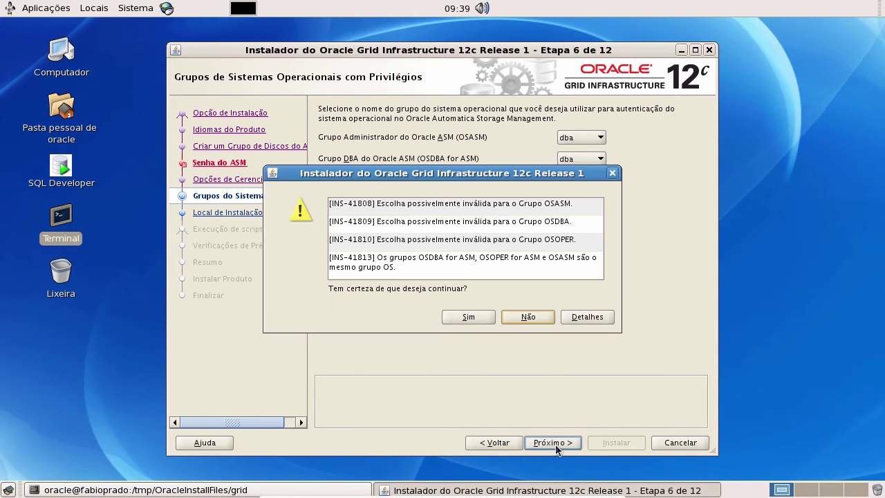
{"action": "left_click", "coordinate": [475, 318]}
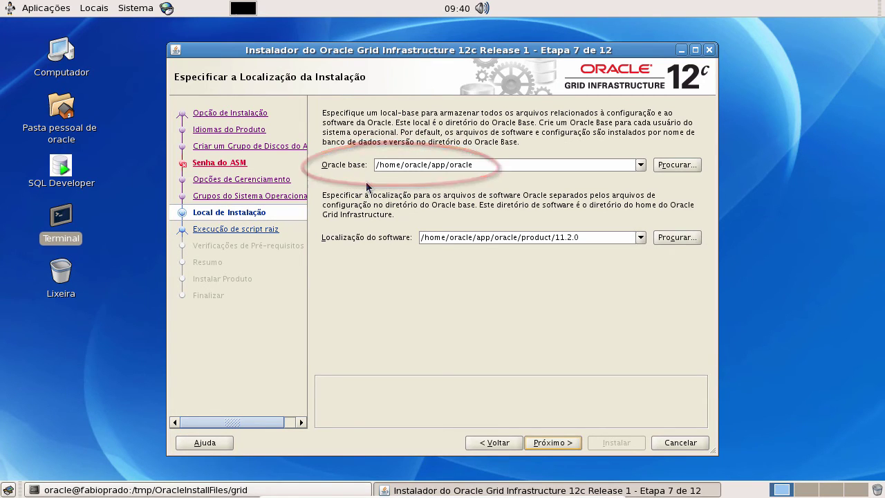
Step: Browse for the Oracle base from the root folder / and pick the oracle folder
{"action": "left_click", "coordinate": [687, 167]}
{"action": "left_click", "coordinate": [574, 145]}
{"action": "left_click", "coordinate": [429, 160]}
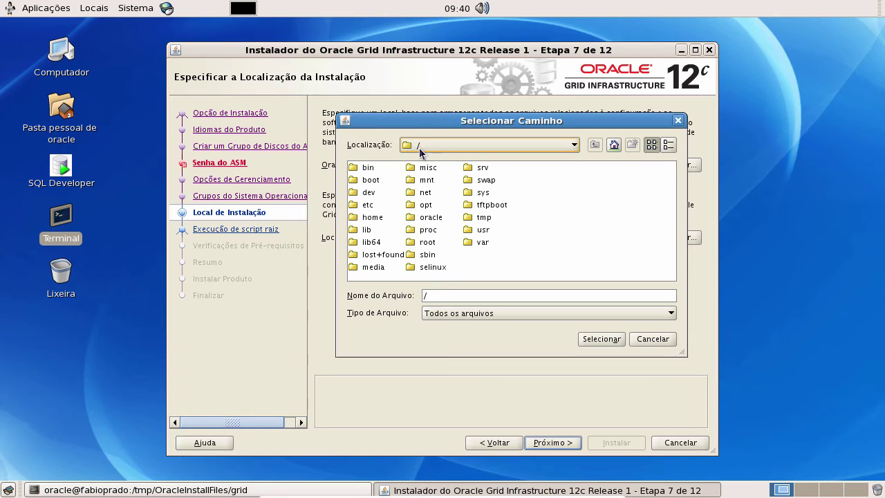
{"action": "left_click", "coordinate": [415, 219]}
Step: Confirm /oracle as the Oracle base directory
{"action": "left_click", "coordinate": [601, 339]}
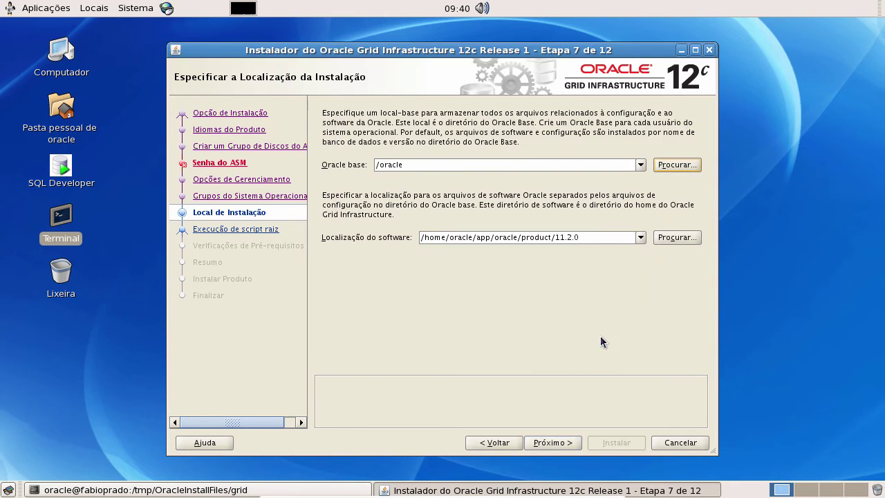
{"action": "left_click", "coordinate": [420, 164]}
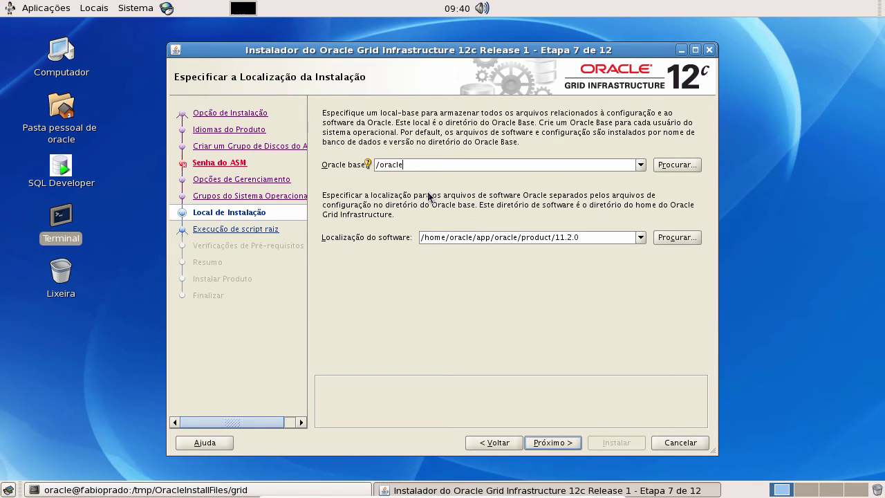
{"action": "left_click_drag", "start_coordinate": [375, 165], "coordinate": [385, 164]}
{"action": "left_click", "coordinate": [367, 164]}
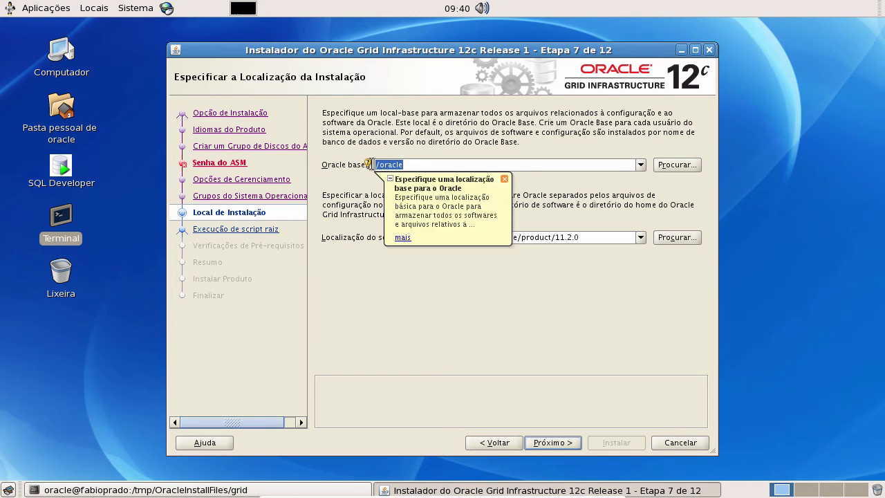
Step: Change the software location to /oracle/product/grid/11.2.0
{"action": "left_click", "coordinate": [594, 238]}
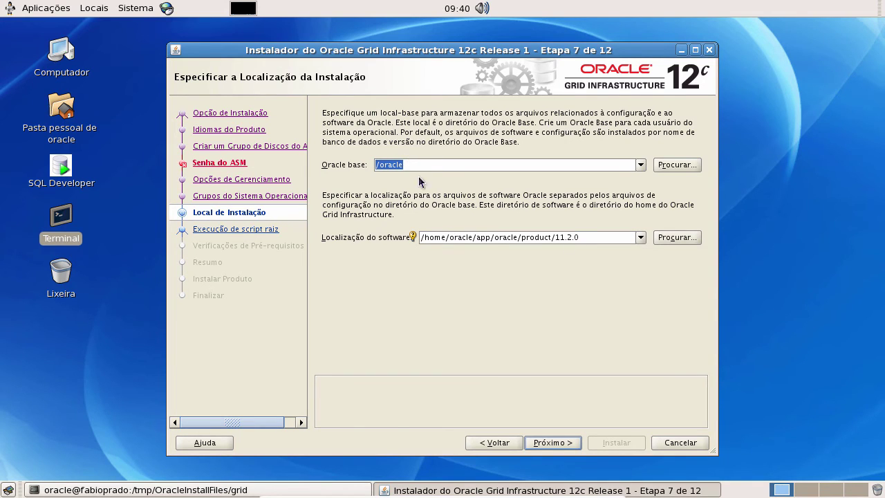
{"action": "mouse_move", "coordinate": [434, 238]}
{"action": "left_mouse_down"}
{"action": "mouse_move", "coordinate": [495, 238]}
{"action": "mouse_move", "coordinate": [424, 235]}
{"action": "left_mouse_up"}
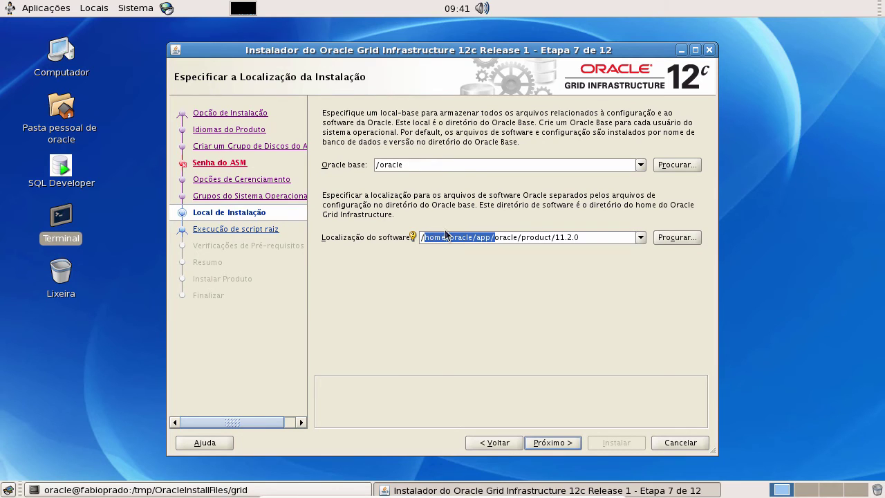
{"action": "key", "text": "BackSpace"}
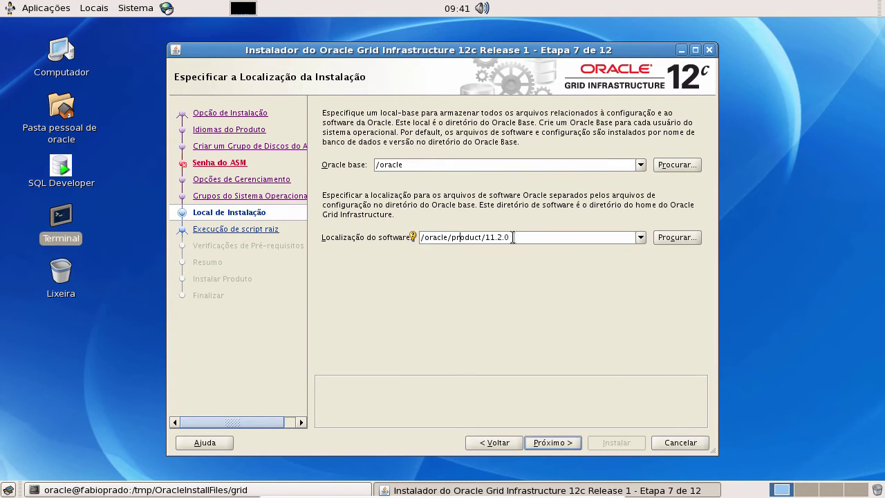
{"action": "left_click_drag", "start_coordinate": [510, 237], "coordinate": [487, 235]}
{"action": "type", "text": "grid/11.2.0"}
{"action": "key", "text": "BackSpace"}
{"action": "key", "text": "BackSpace"}
{"action": "type", "text": ".0"}
{"action": "left_click_drag", "start_coordinate": [530, 240], "coordinate": [422, 235]}
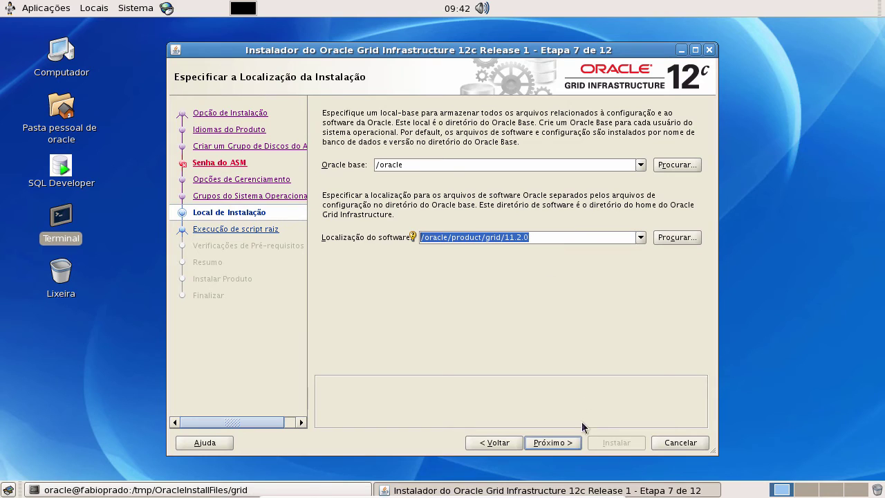
{"action": "left_click", "coordinate": [561, 445]}
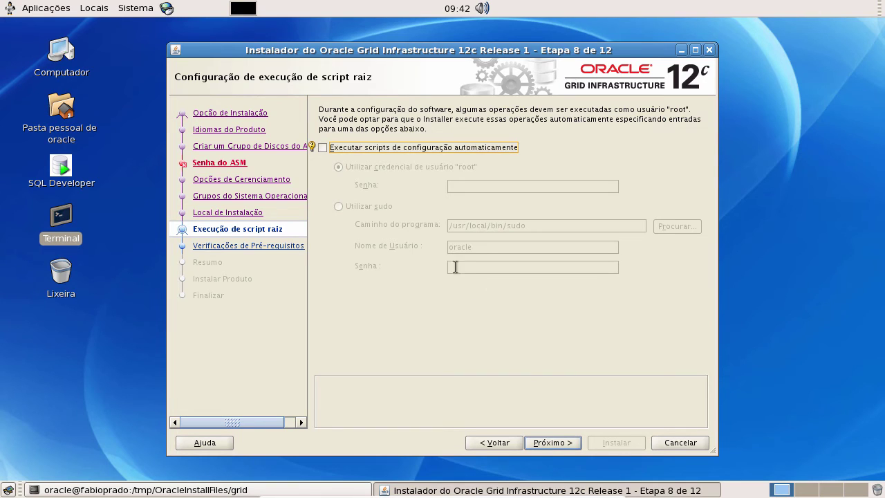
Step: Have root configuration scripts run automatically, supplying the root password
{"action": "left_click", "coordinate": [323, 146]}
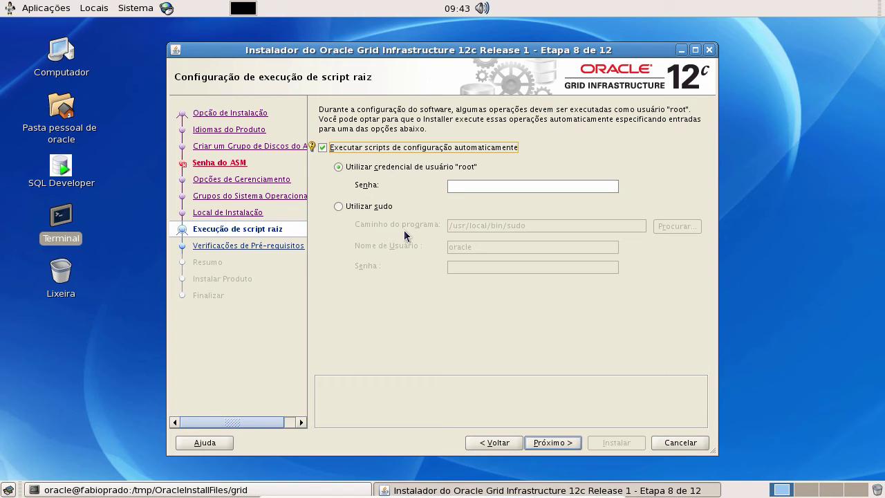
{"action": "left_click", "coordinate": [458, 186]}
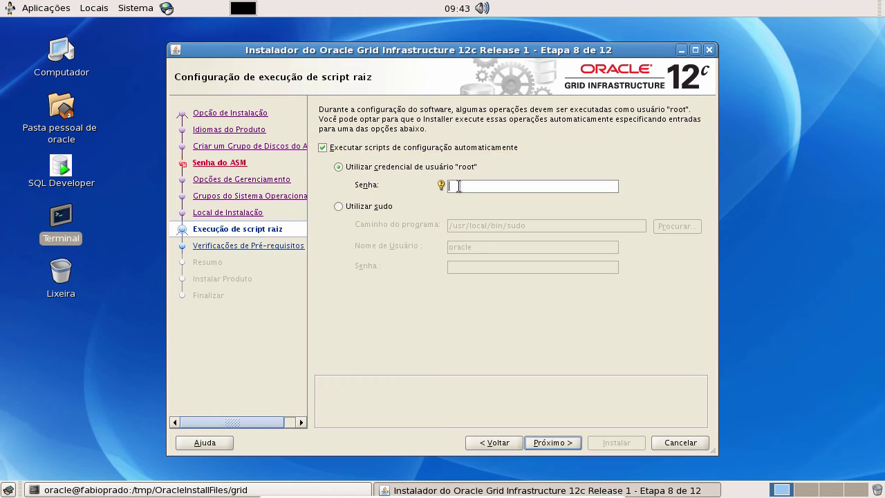
{"action": "key", "text": "BackSpace"}
{"action": "key", "text": "BackSpace"}
{"action": "key", "text": "BackSpace"}
{"action": "key", "text": "BackSpace"}
{"action": "left_click", "coordinate": [551, 442]}
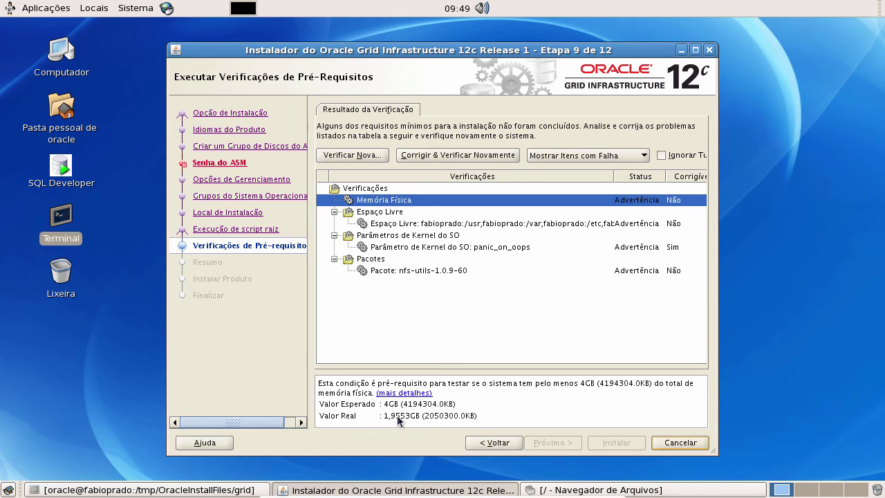
Step: Review the free space, panic_on_oops and nfs-utils warnings, selecting expected version nfs-utils-1.0.9-60
{"action": "left_click", "coordinate": [418, 224]}
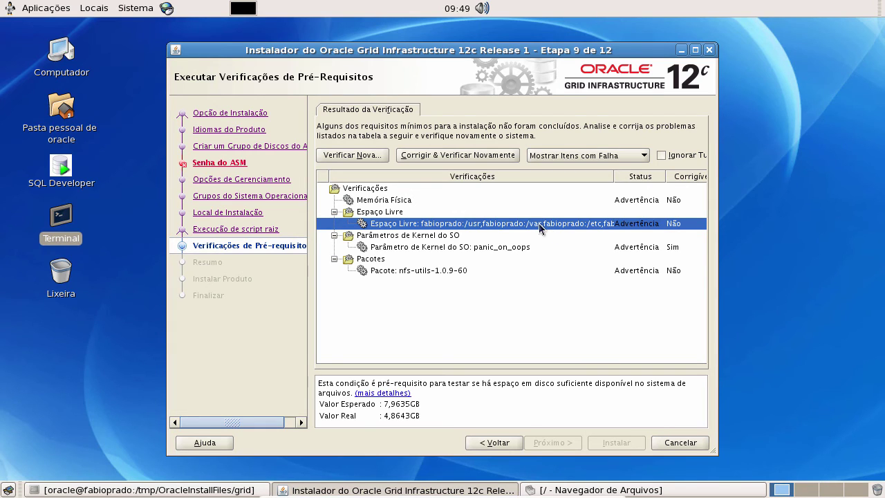
{"action": "left_click", "coordinate": [505, 250]}
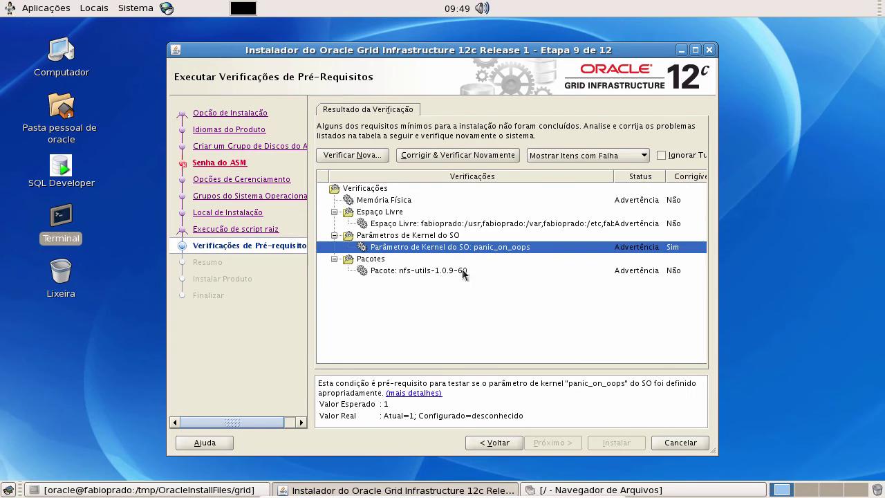
{"action": "left_click", "coordinate": [443, 271]}
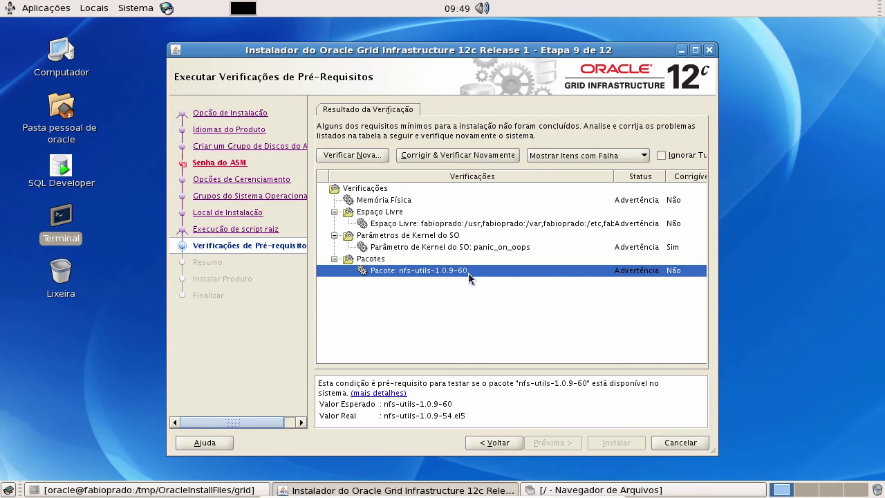
{"action": "left_click_drag", "start_coordinate": [450, 406], "coordinate": [384, 406]}
{"action": "key", "text": "ctrl+c"}
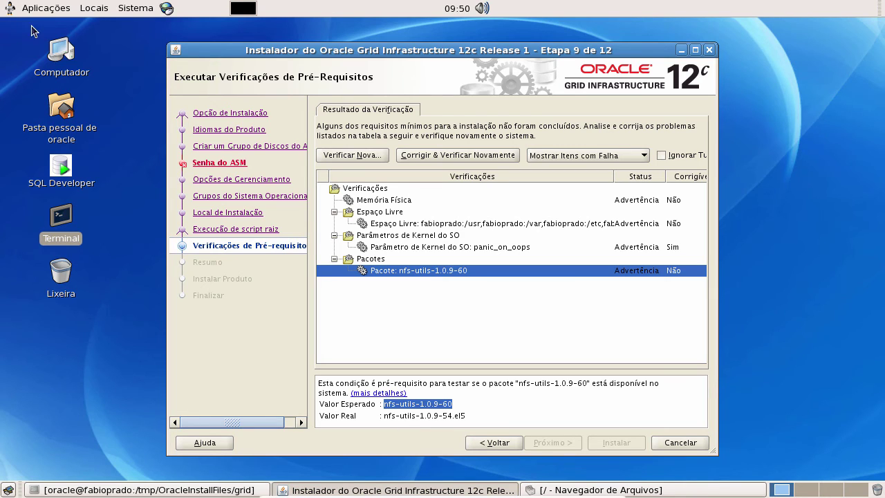
Step: Launch Firefox Web Browser from the Aplicações > Internet menu
{"action": "left_click", "coordinate": [48, 10]}
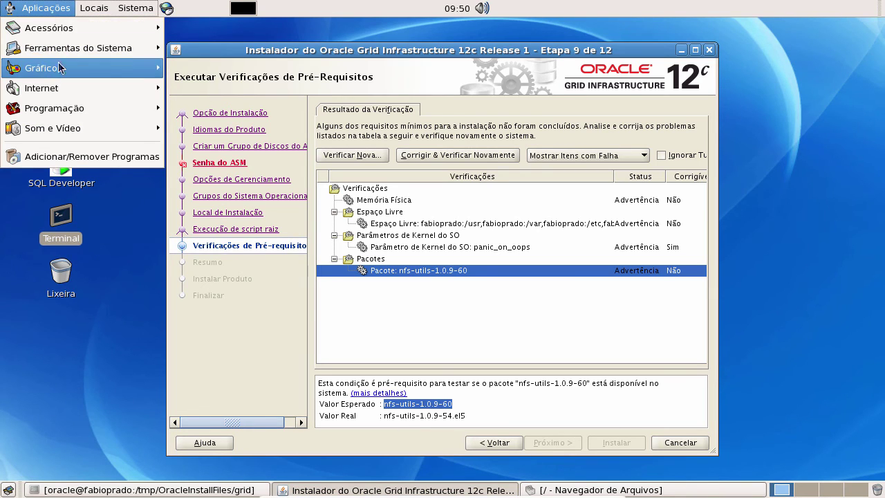
{"action": "left_click", "coordinate": [386, 404]}
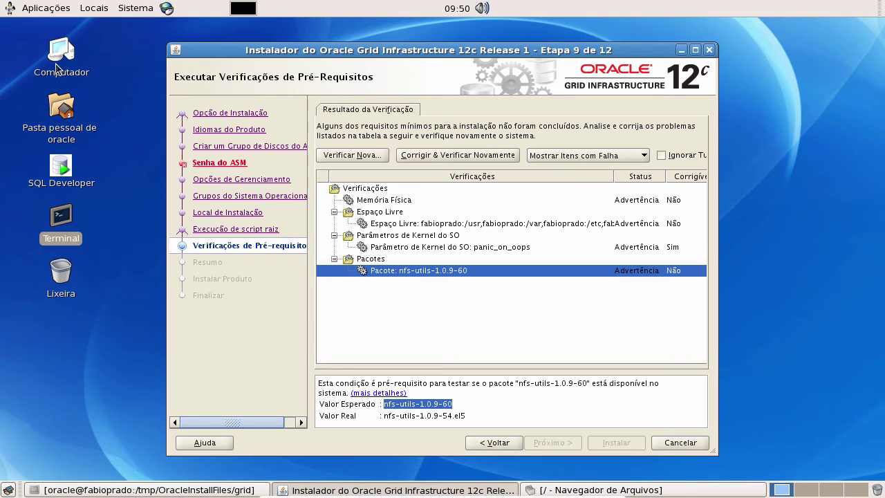
{"action": "left_click", "coordinate": [45, 9]}
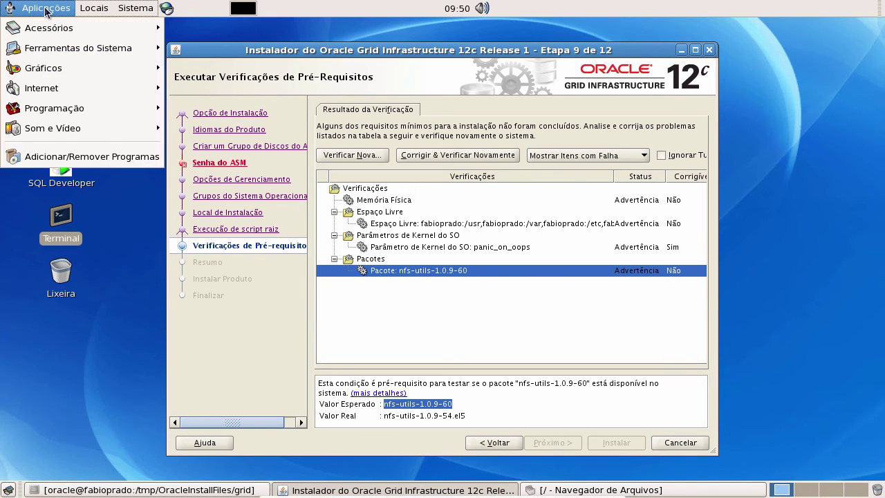
{"action": "mouse_move", "coordinate": [112, 92]}
{"action": "left_click", "coordinate": [221, 87]}
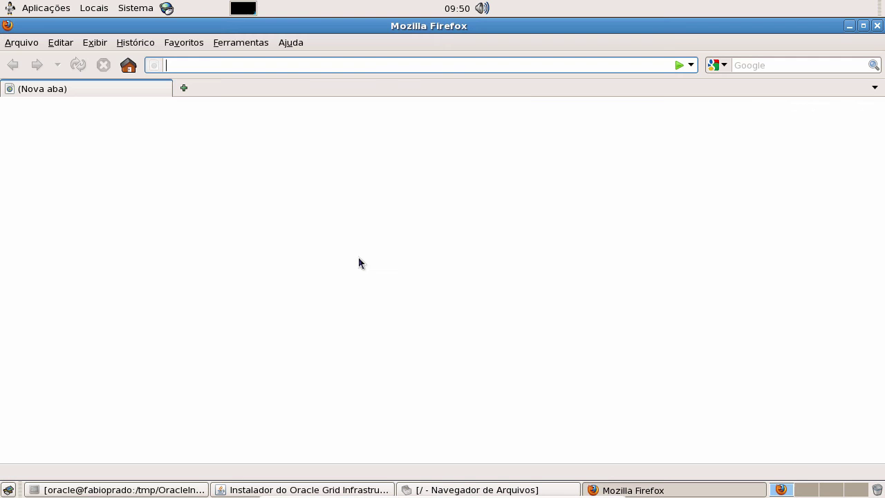
Step: Search Google for the pasted package name nfs-utils-1.0.9-60
{"action": "left_click", "coordinate": [770, 64]}
{"action": "key", "text": "ctrl+v"}
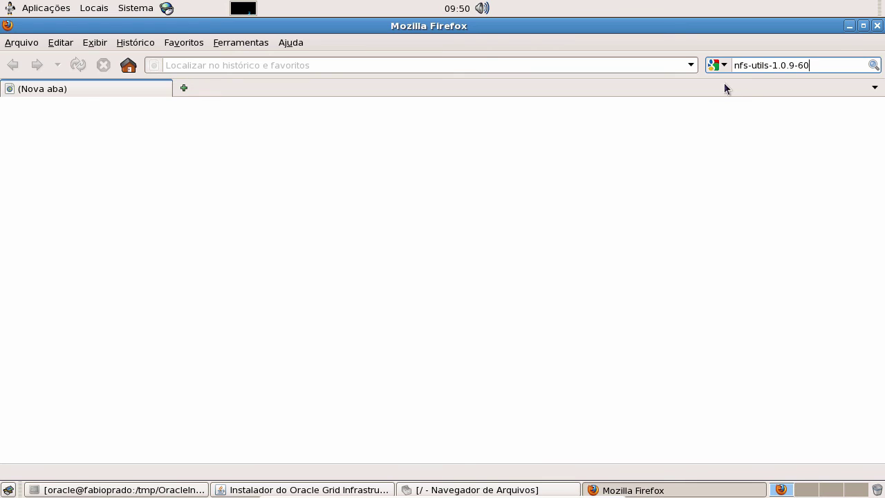
{"action": "left_click", "coordinate": [873, 65]}
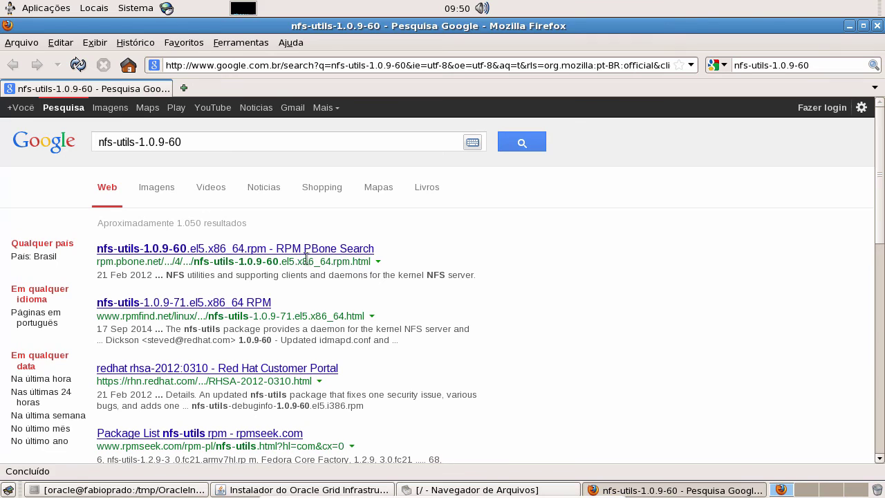
Step: Open the RPM PBone result in a new tab and download nfs-utils-1.0.9-60.el5.x86_64.rpm from the first mirror
{"action": "right_click", "coordinate": [309, 252]}
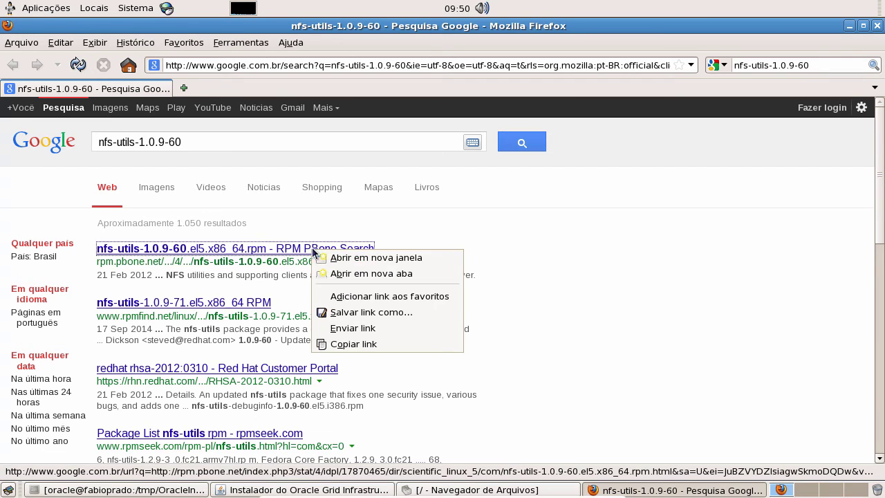
{"action": "left_click", "coordinate": [341, 276]}
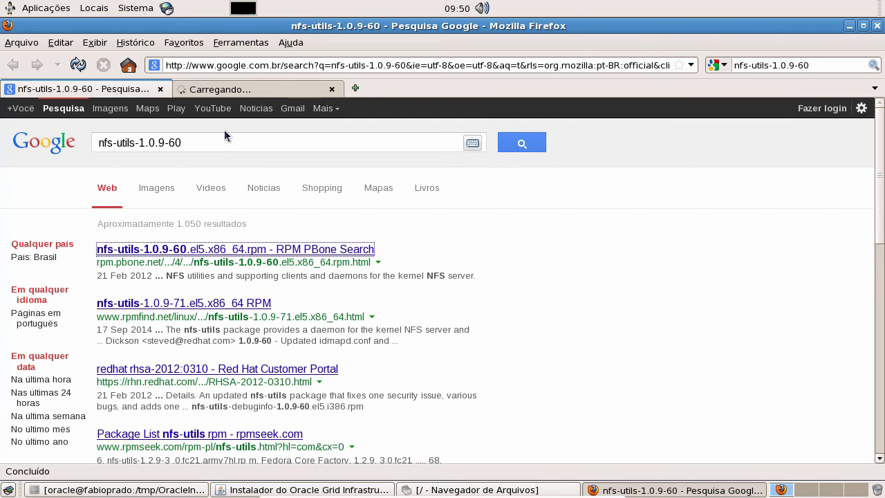
{"action": "left_click", "coordinate": [256, 93]}
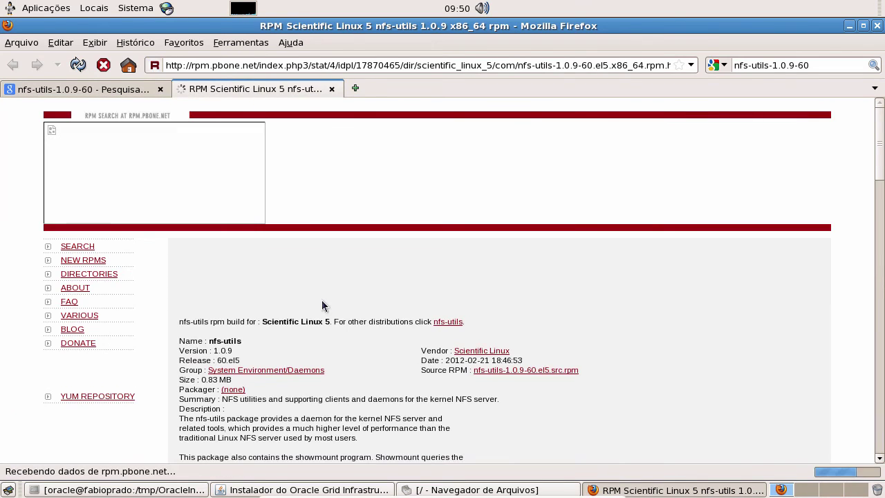
{"action": "scroll", "coordinate": [346, 292], "scroll_direction": "down", "scroll_amount": 5}
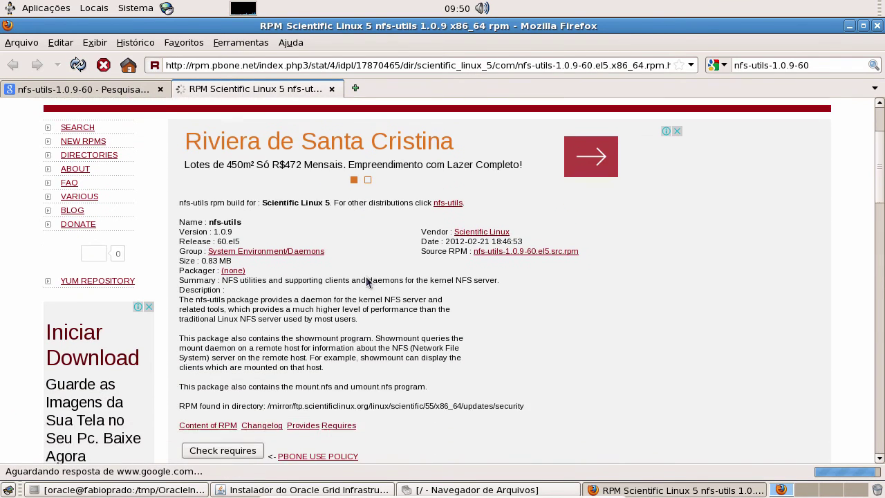
{"action": "scroll", "coordinate": [367, 272], "scroll_direction": "down", "scroll_amount": 4}
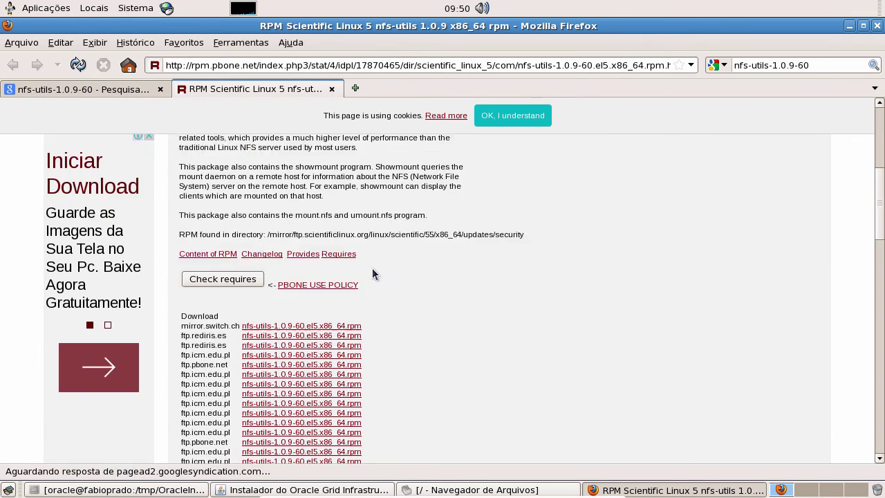
{"action": "scroll", "coordinate": [379, 264], "scroll_direction": "down", "scroll_amount": 2}
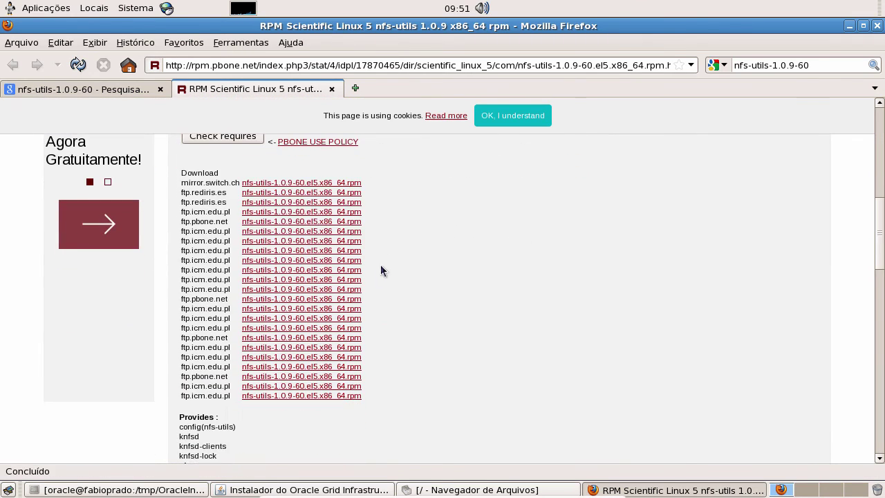
{"action": "left_click", "coordinate": [320, 184]}
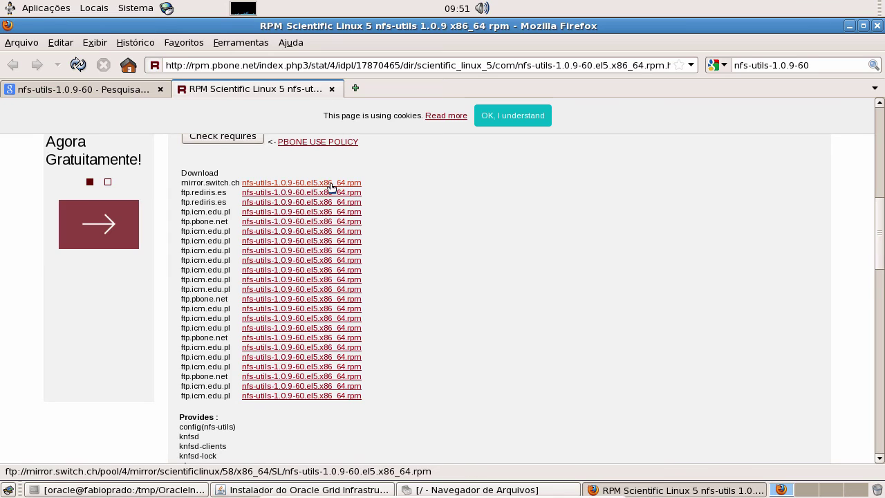
{"action": "left_click", "coordinate": [325, 184]}
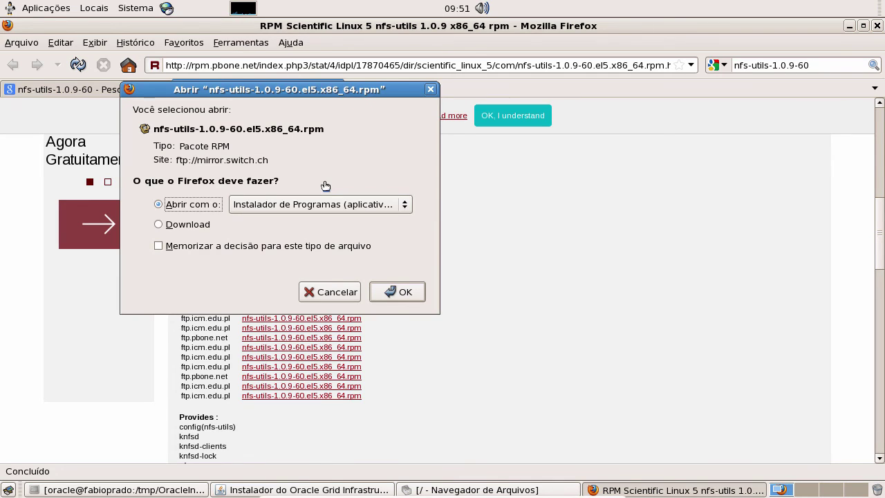
Step: Install the downloaded rpm with the package installer using the administrator password, accepting the unverified package
{"action": "left_click", "coordinate": [406, 292]}
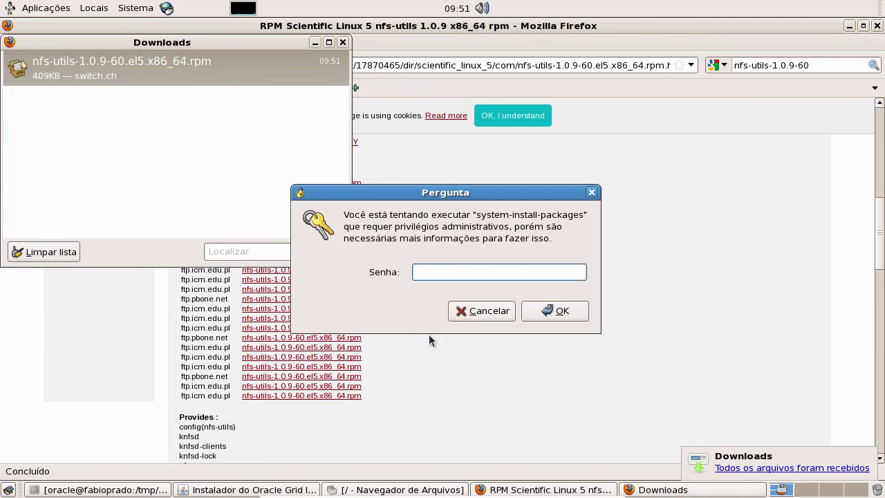
{"action": "type", "text": "******"}
{"action": "key", "text": "Return"}
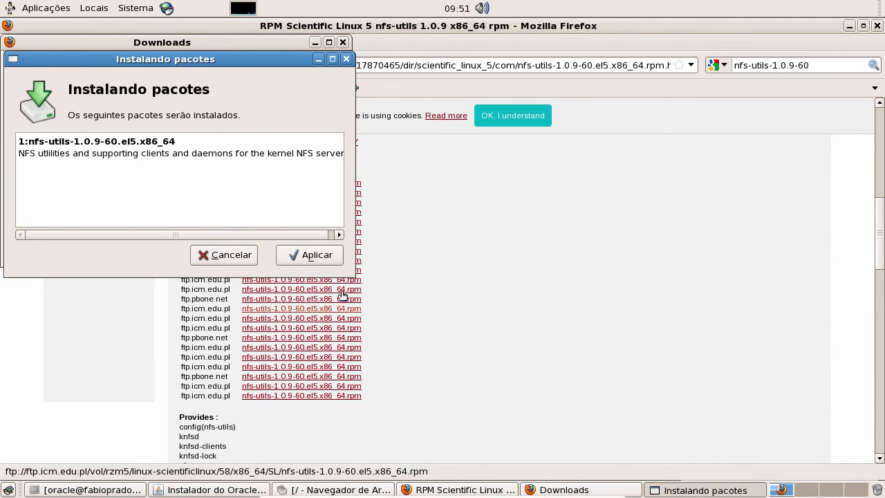
{"action": "left_click", "coordinate": [309, 255]}
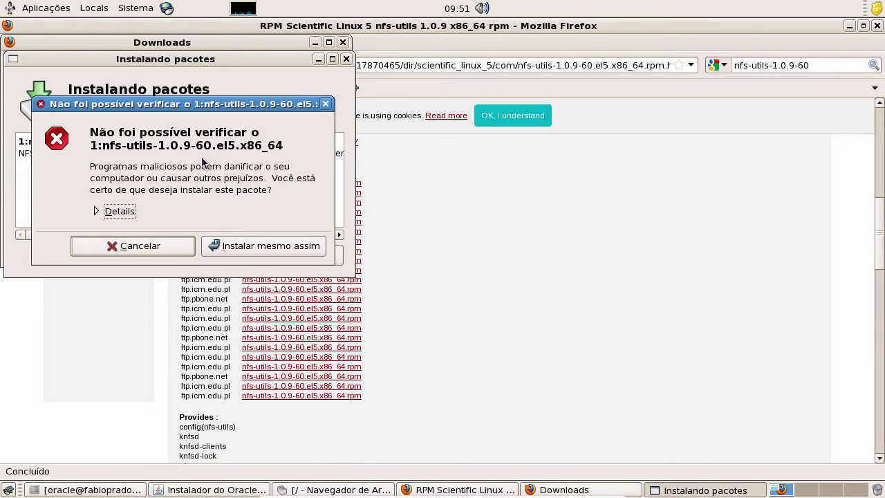
{"action": "left_click", "coordinate": [256, 250]}
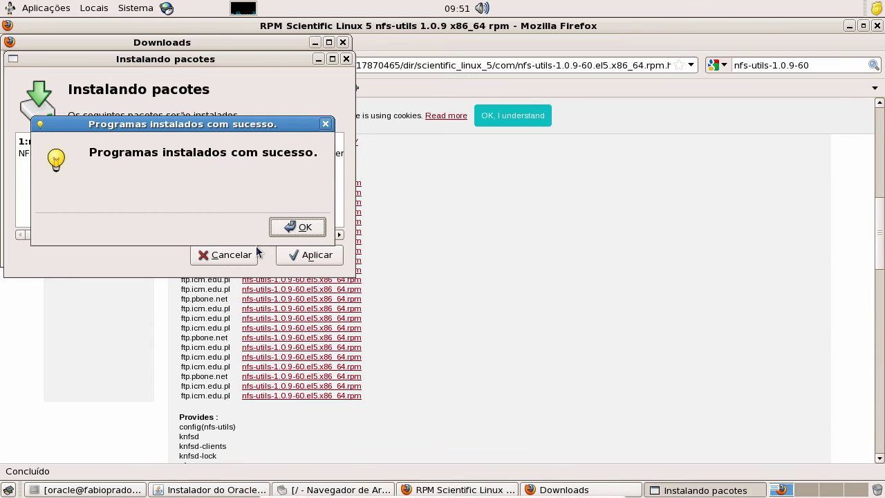
{"action": "left_click", "coordinate": [290, 226]}
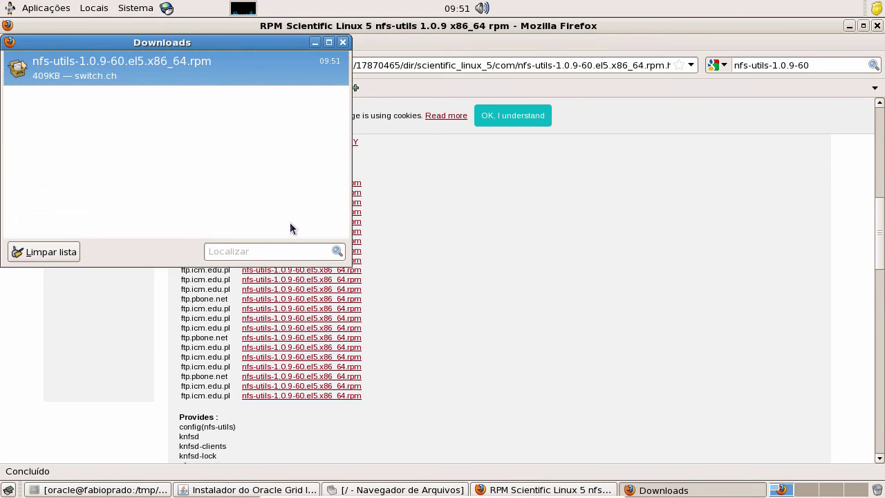
Step: Close the Downloads window and scroll back up the PBone package page
{"action": "left_click", "coordinate": [342, 43]}
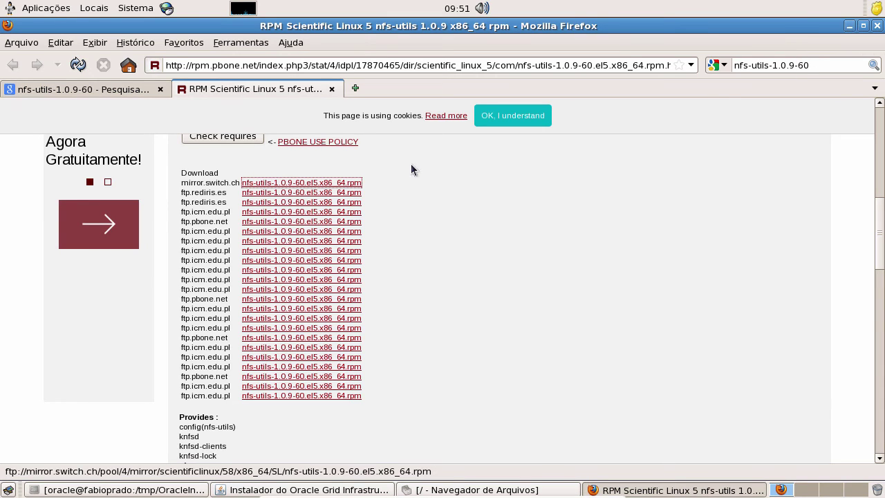
{"action": "scroll", "coordinate": [419, 273], "scroll_direction": "up", "scroll_amount": 6}
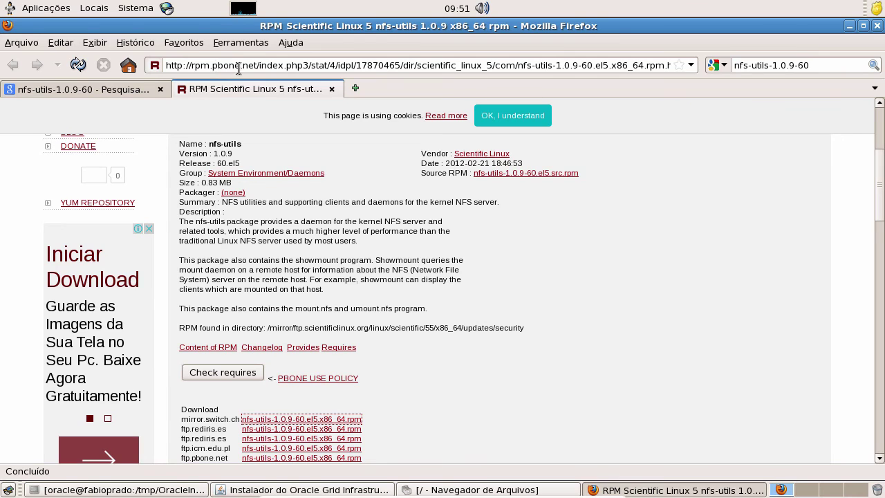
{"action": "scroll", "coordinate": [428, 239], "scroll_direction": "up", "scroll_amount": 5}
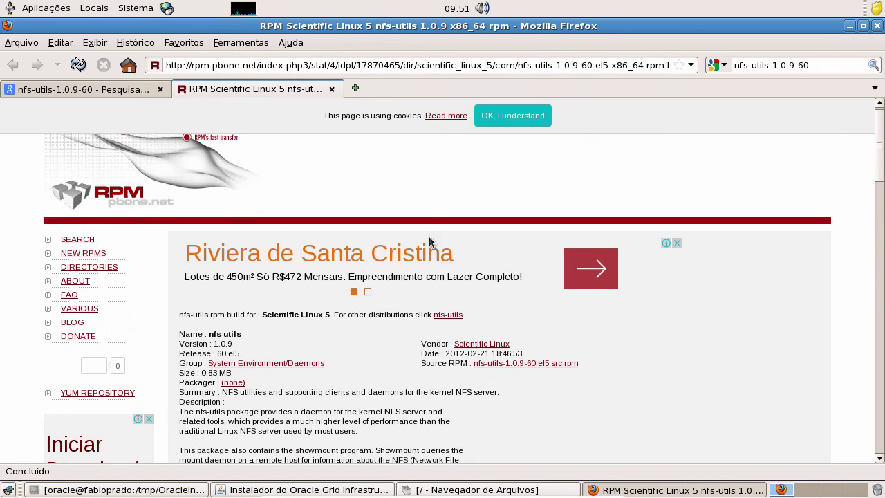
Step: Minimize Firefox, run Corrigir & Verificar Novamente with the root fixup script for panic_on_oops, and review results
{"action": "left_click", "coordinate": [848, 26]}
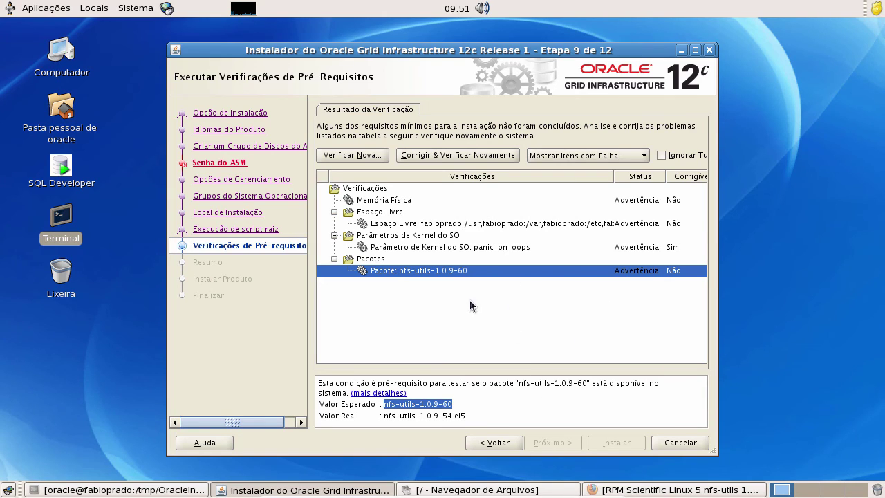
{"action": "left_click", "coordinate": [448, 160]}
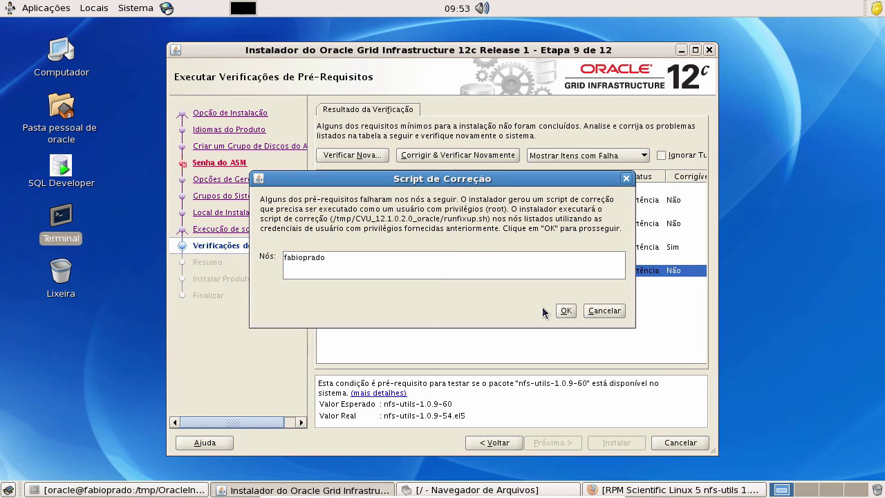
{"action": "left_click", "coordinate": [565, 311]}
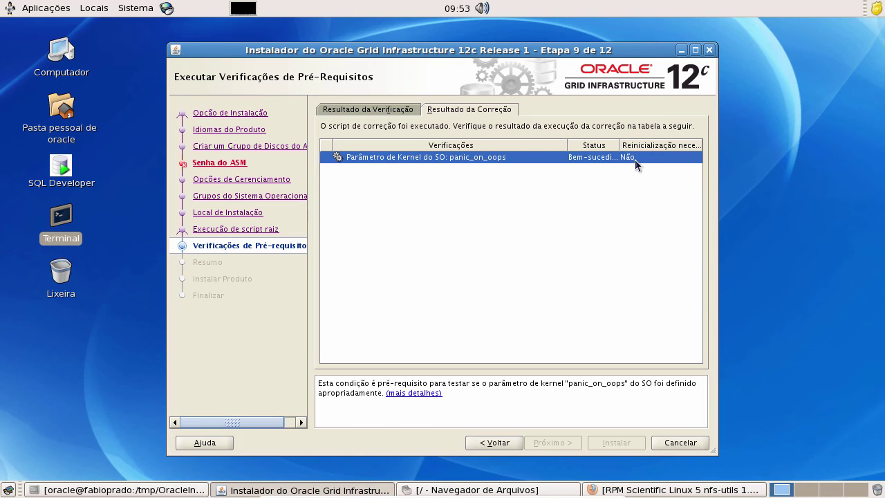
{"action": "left_click", "coordinate": [390, 111]}
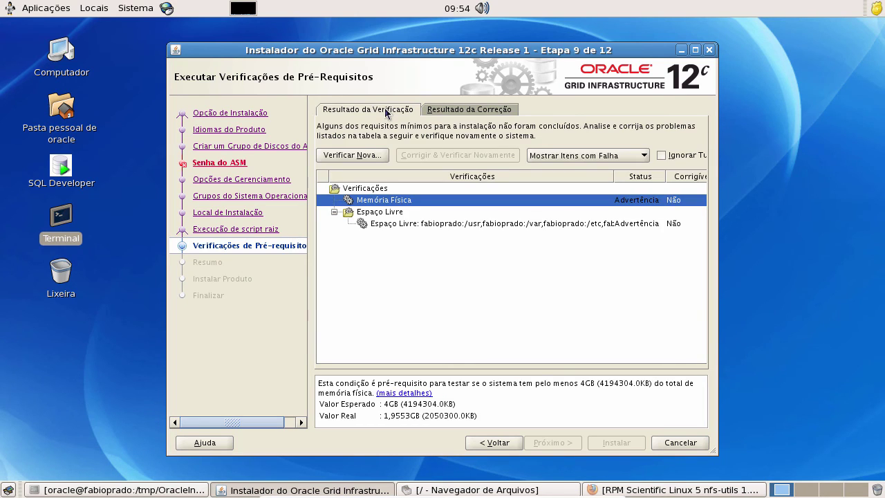
Step: Review the free space and physical memory warnings, then tick Ignorar Tudo
{"action": "left_click", "coordinate": [461, 223]}
{"action": "left_click", "coordinate": [463, 202]}
{"action": "left_click", "coordinate": [451, 224]}
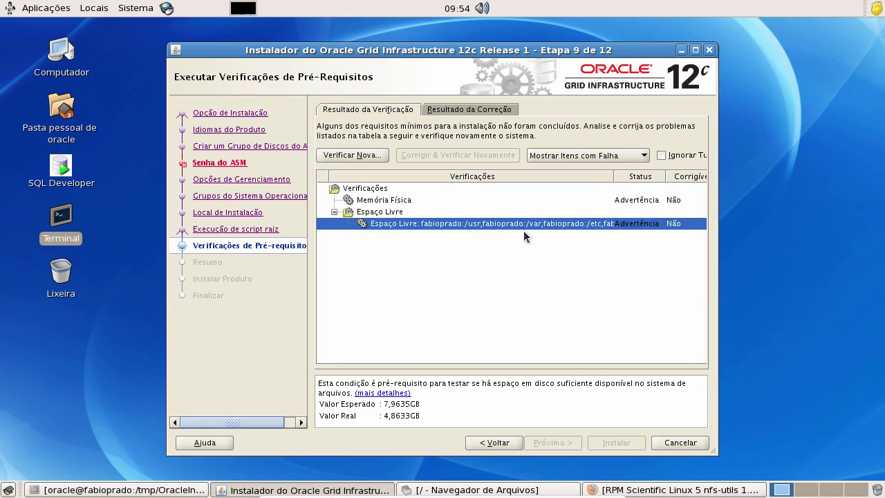
{"action": "left_click", "coordinate": [661, 154]}
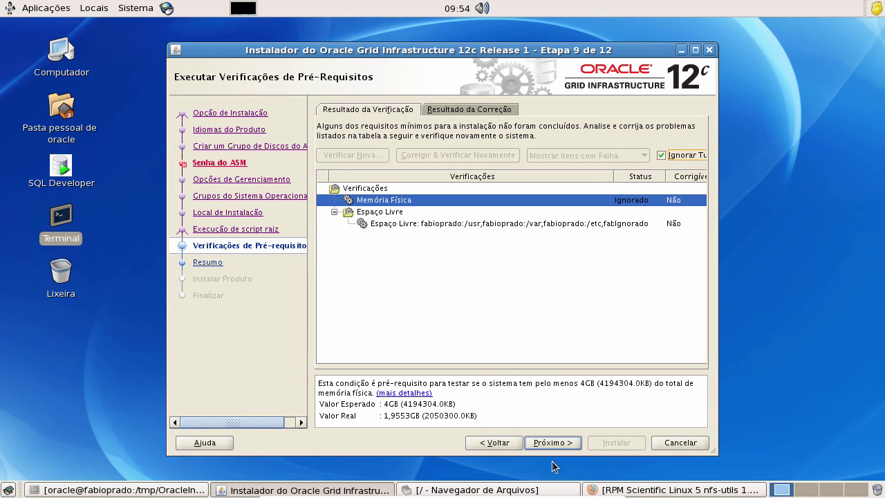
Step: Proceed past the ignored-prerequisites warning and start the installation from the Resumo page
{"action": "left_click", "coordinate": [551, 443]}
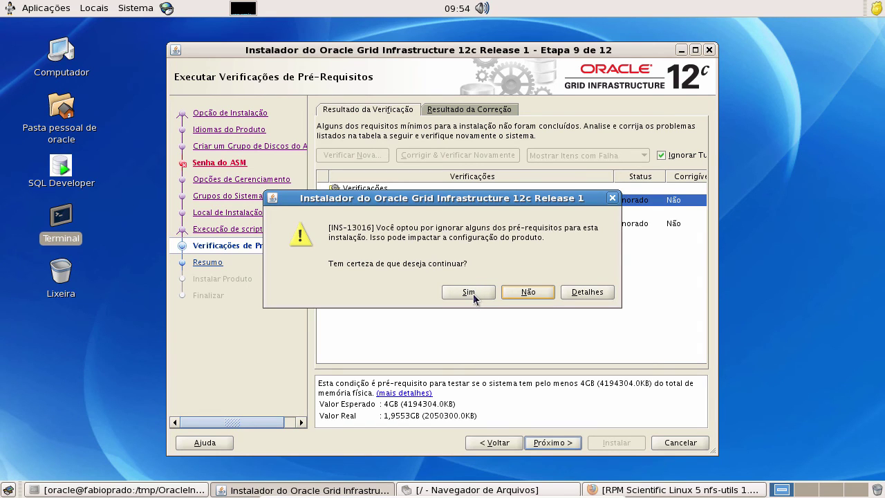
{"action": "left_click", "coordinate": [473, 294]}
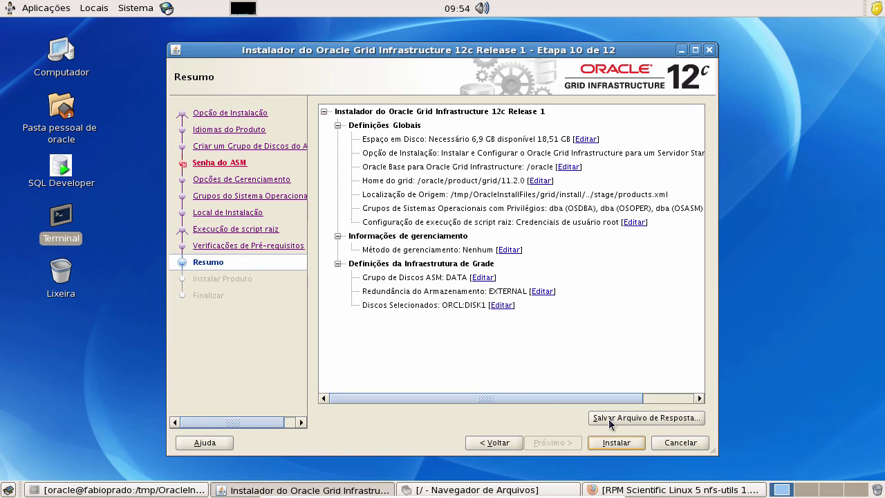
{"action": "left_click", "coordinate": [623, 444]}
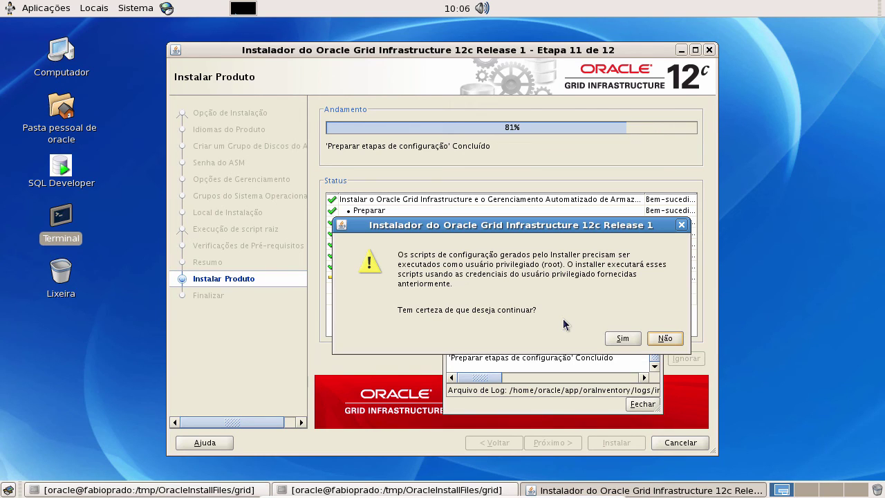
Step: Allow the root configuration scripts to run, then close the Detalhes window and the finished installer
{"action": "left_click", "coordinate": [621, 340]}
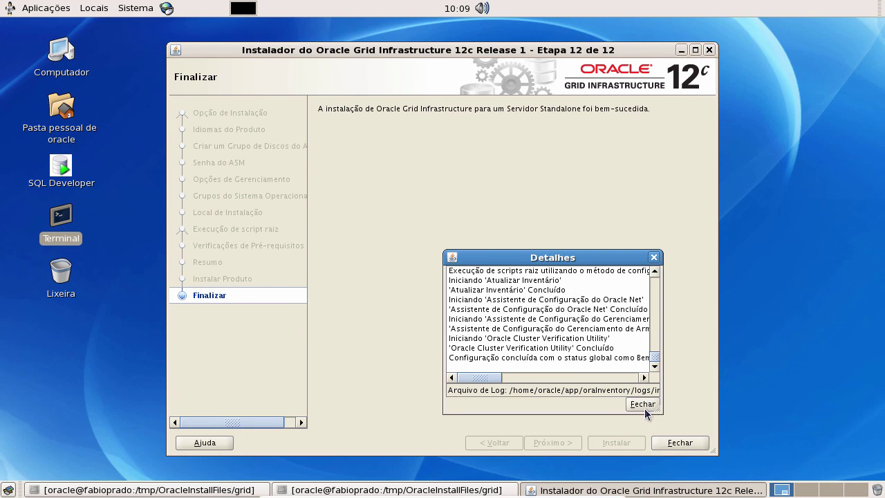
{"action": "left_click", "coordinate": [644, 404]}
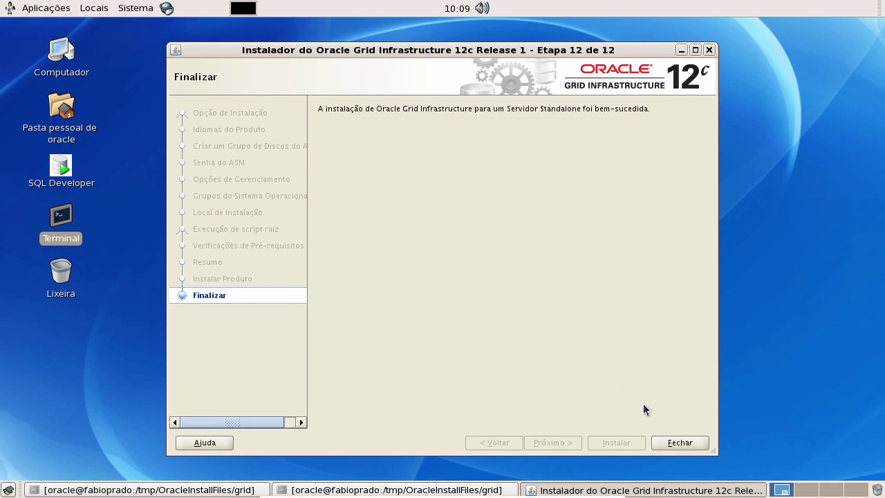
{"action": "left_click", "coordinate": [678, 443]}
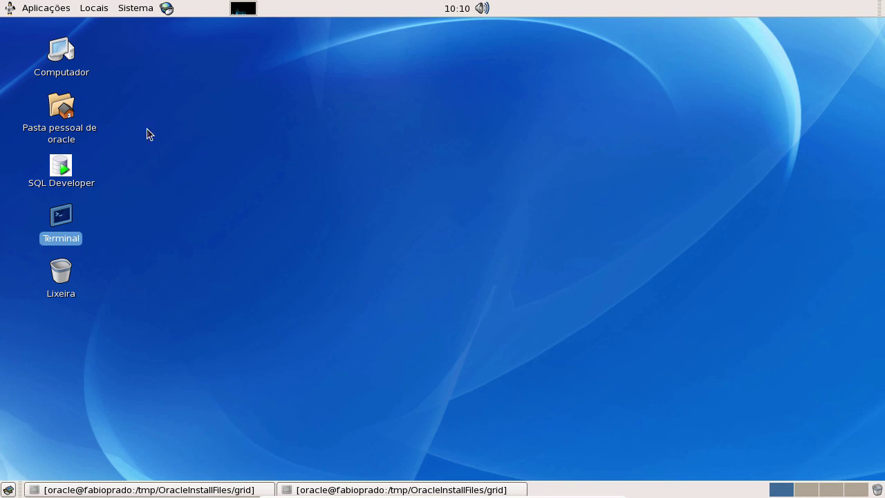
Step: Restore the grid terminal and run df -h
{"action": "left_click", "coordinate": [90, 221]}
{"action": "left_click", "coordinate": [429, 493]}
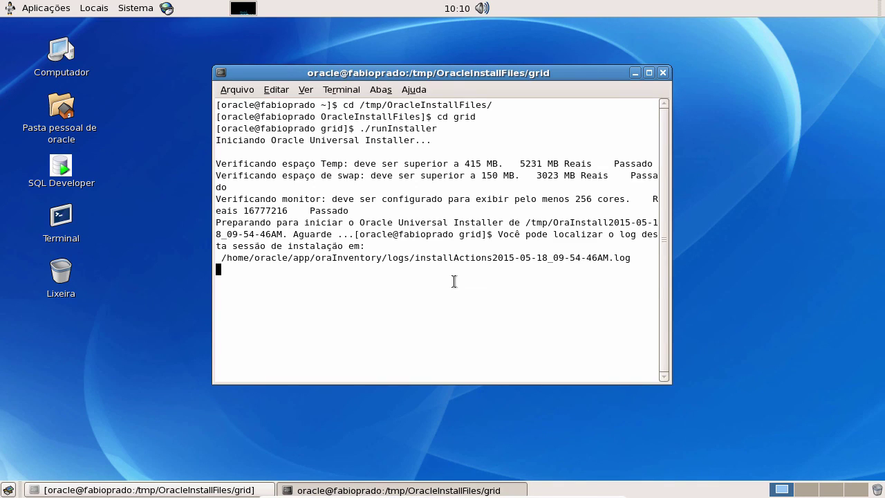
{"action": "key", "text": "Return"}
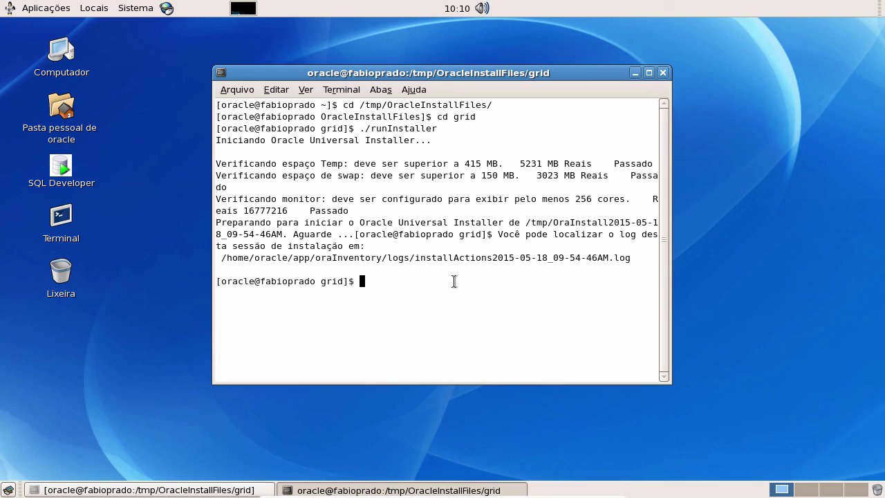
{"action": "type", "text": "df -h"}
{"action": "key", "text": "Return"}
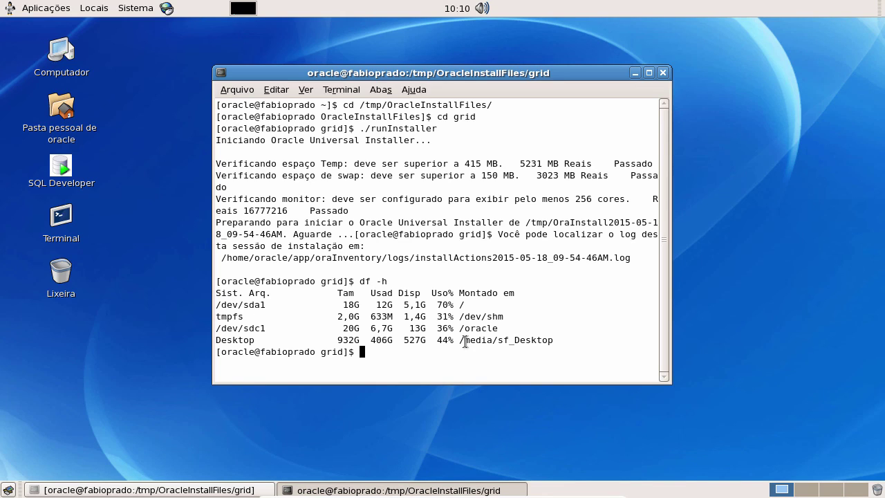
Step: Highlight /dev/sda1's 18G size and 70% usage, and /dev/sdc1's 20G size and 6,7G used on /oracle
{"action": "double_click", "coordinate": [460, 305]}
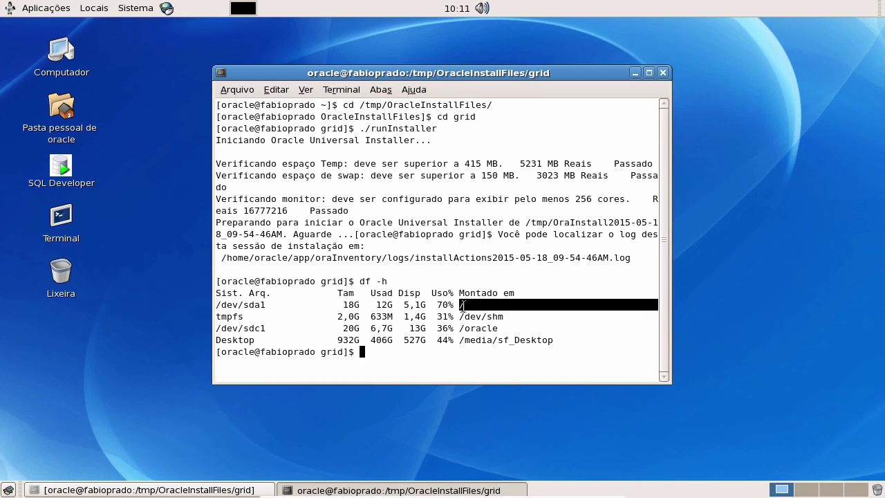
{"action": "double_click", "coordinate": [352, 305]}
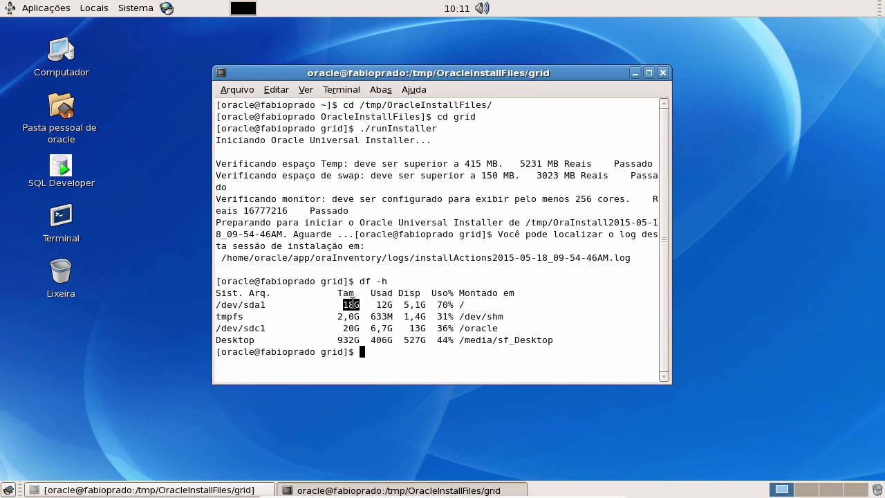
{"action": "double_click", "coordinate": [439, 305]}
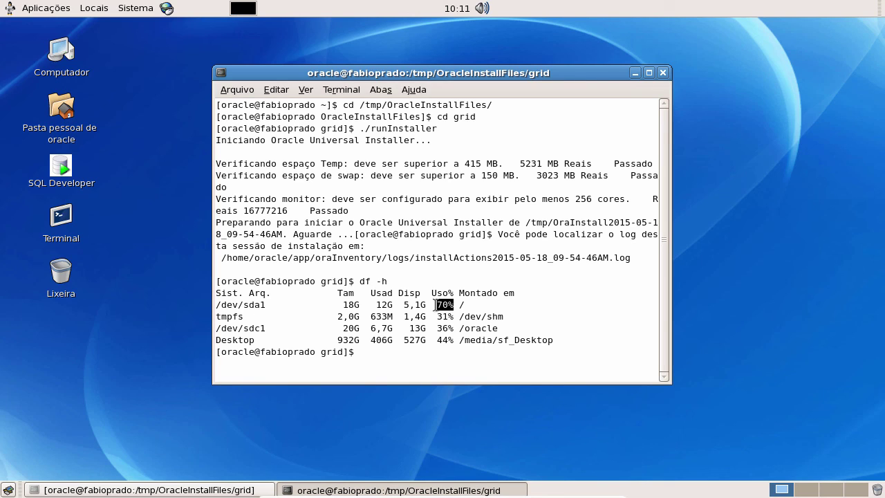
{"action": "left_click_drag", "start_coordinate": [344, 305], "coordinate": [494, 307]}
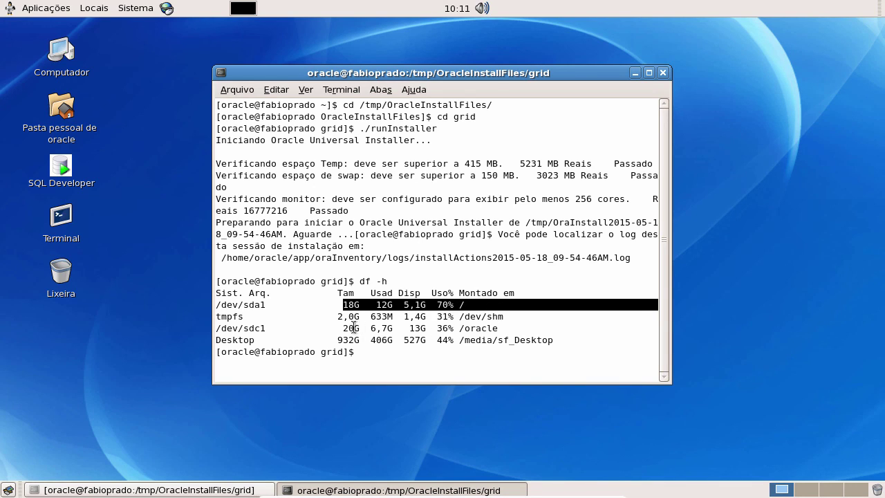
{"action": "left_click_drag", "start_coordinate": [340, 328], "coordinate": [508, 334]}
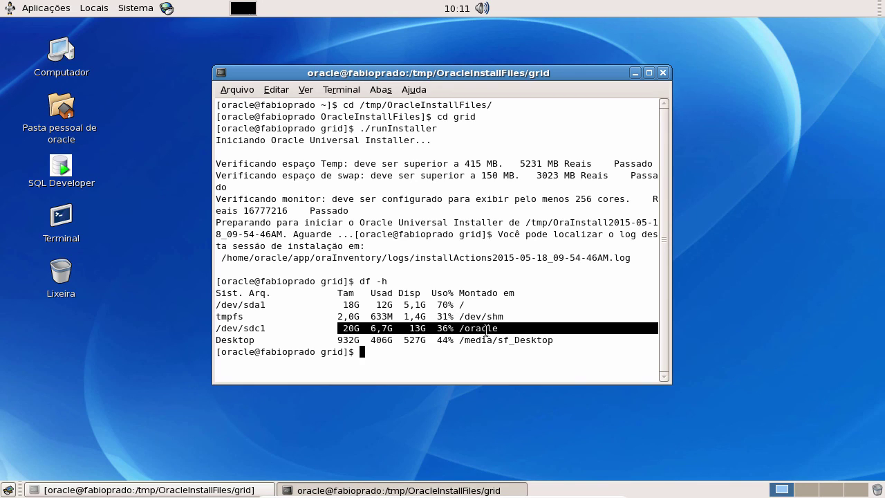
{"action": "double_click", "coordinate": [346, 324]}
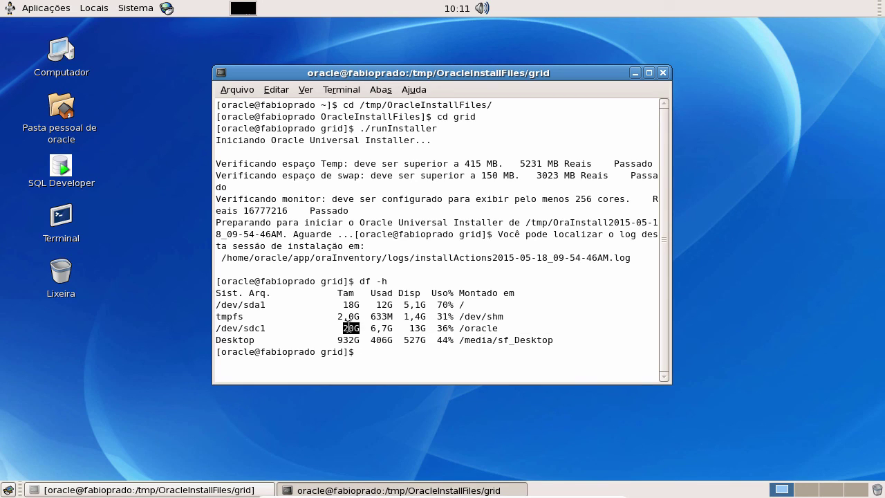
{"action": "left_click_drag", "start_coordinate": [372, 328], "coordinate": [392, 329]}
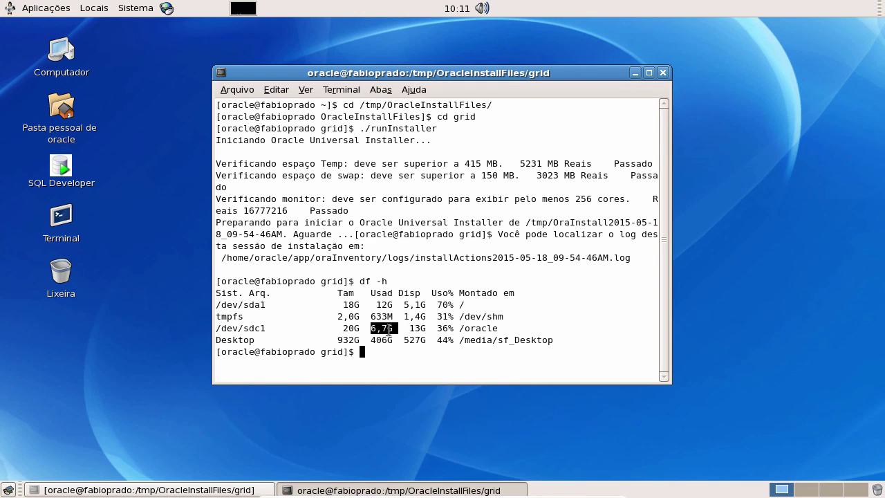
{"action": "left_click_drag", "start_coordinate": [658, 328], "coordinate": [339, 328]}
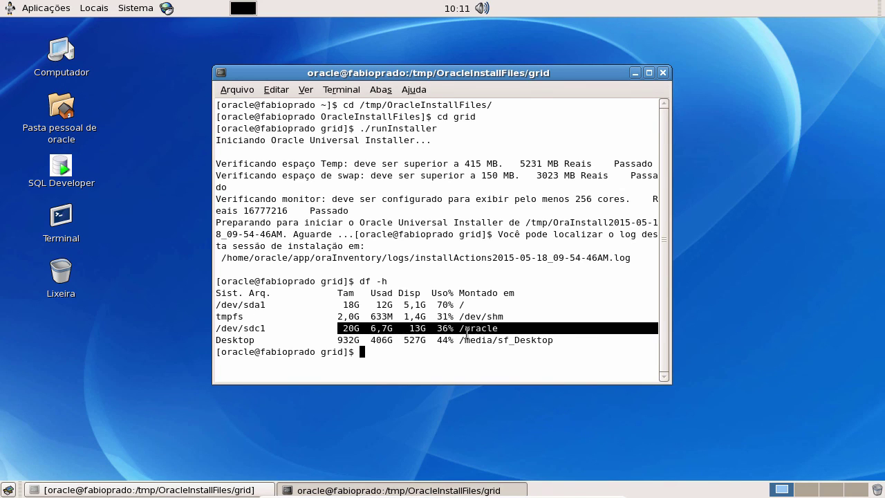